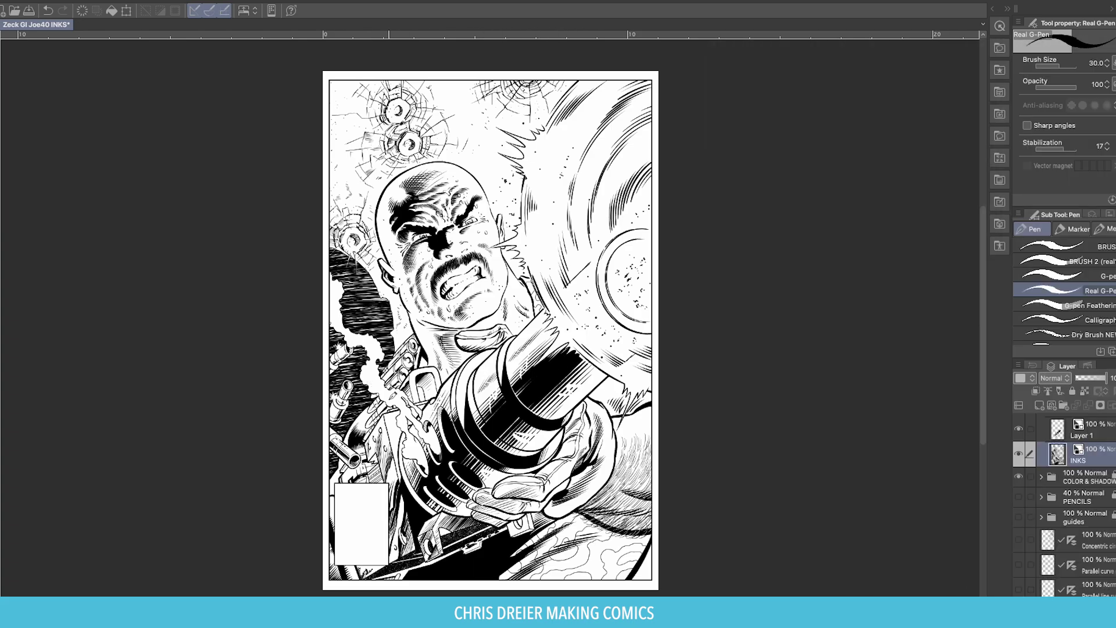
Switch to the Special ruler in the Figure tool's Ruler group and show its available ruler types.
{"action": "key", "text": "u"}
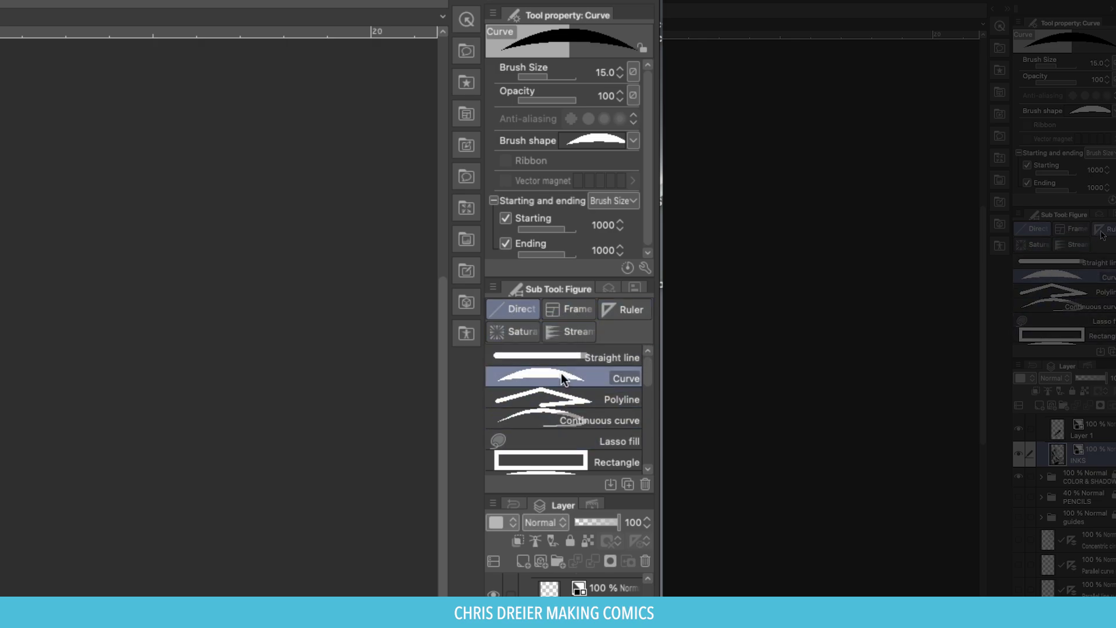
{"action": "left_click", "coordinate": [1108, 231]}
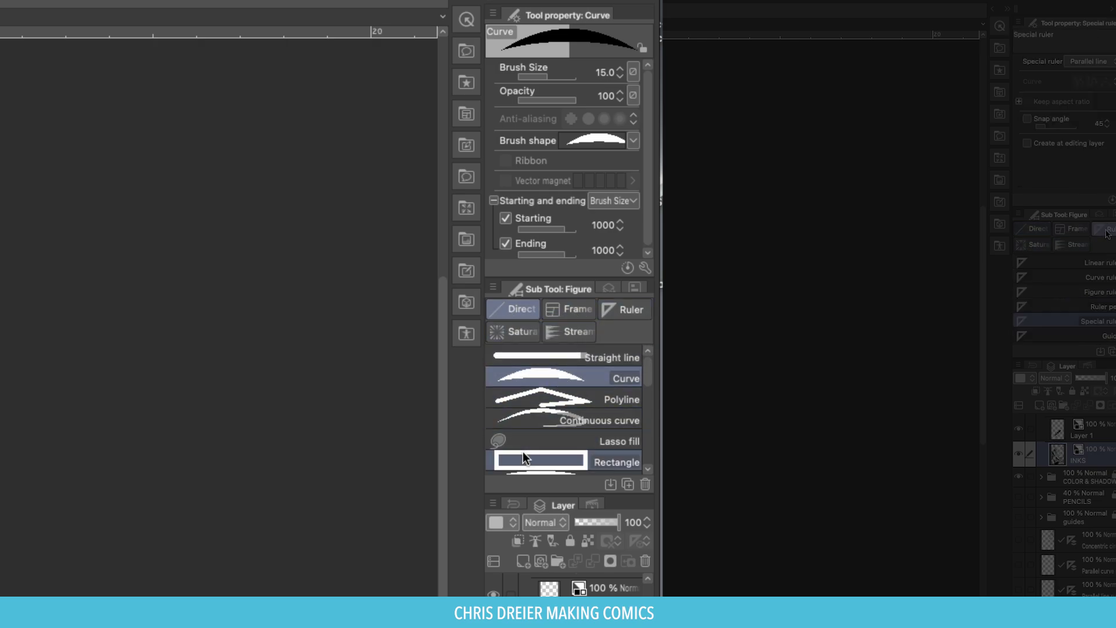
{"action": "left_click", "coordinate": [618, 309]}
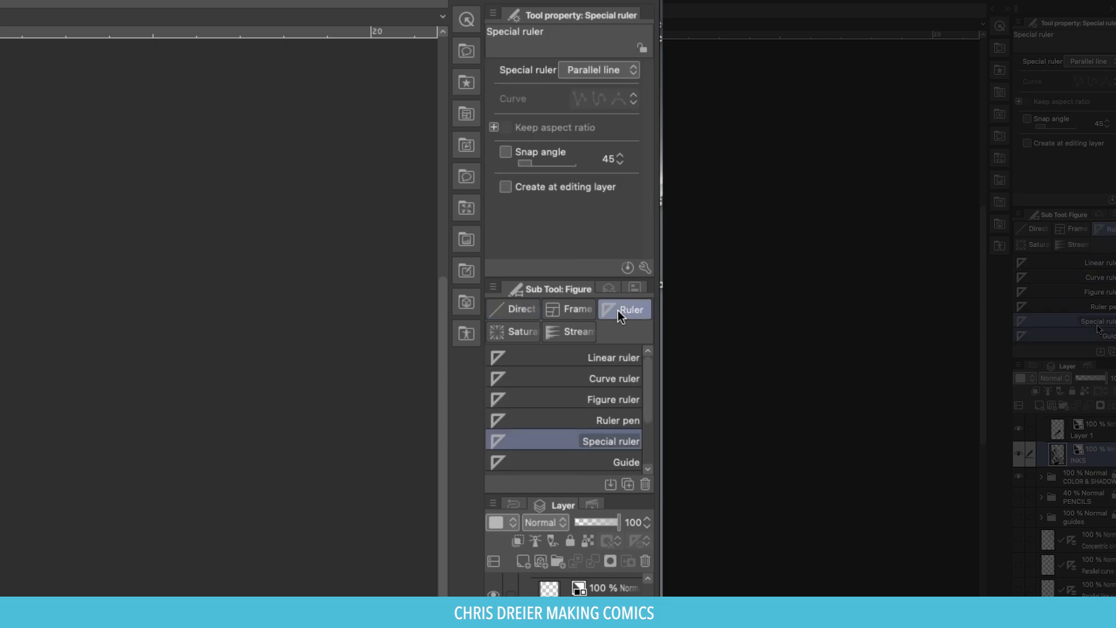
{"action": "left_click", "coordinate": [1082, 280]}
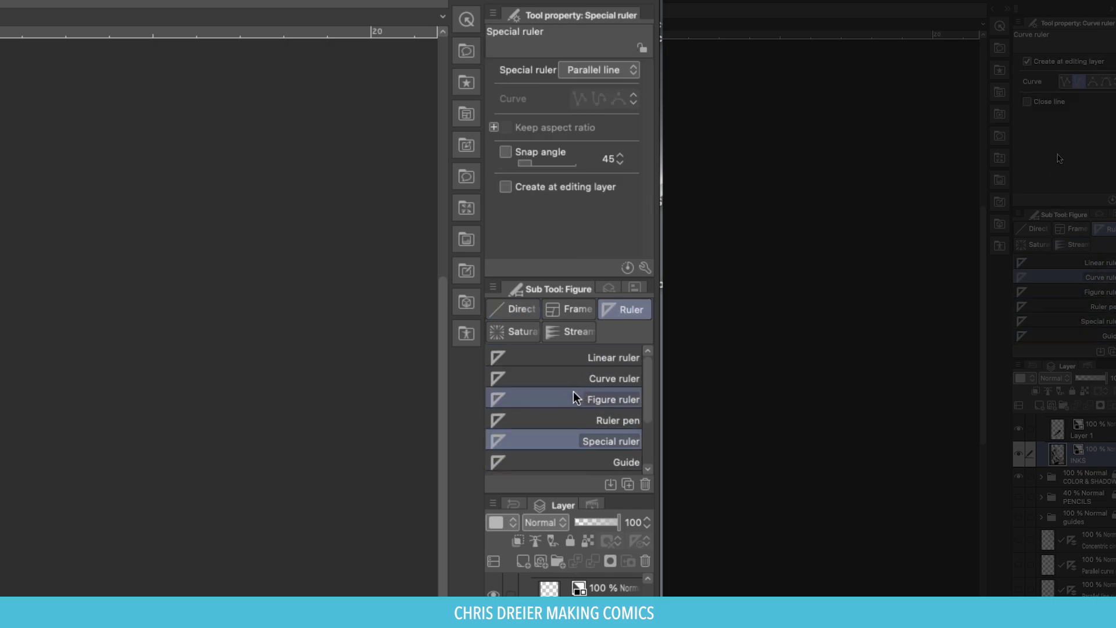
{"action": "left_click", "coordinate": [1105, 321]}
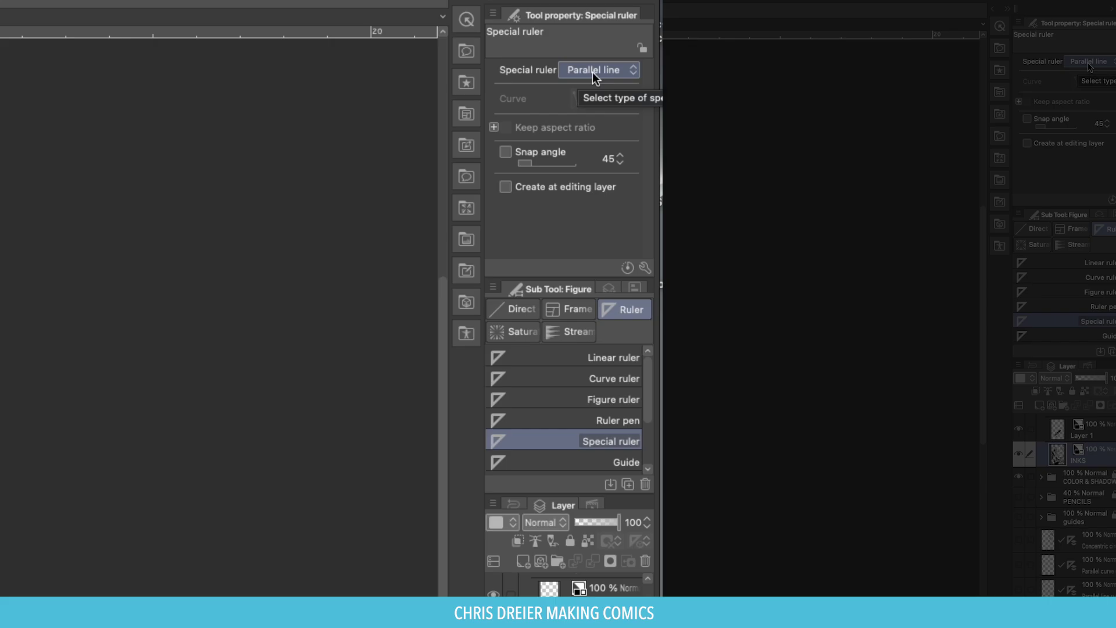
{"action": "left_click", "coordinate": [1089, 66]}
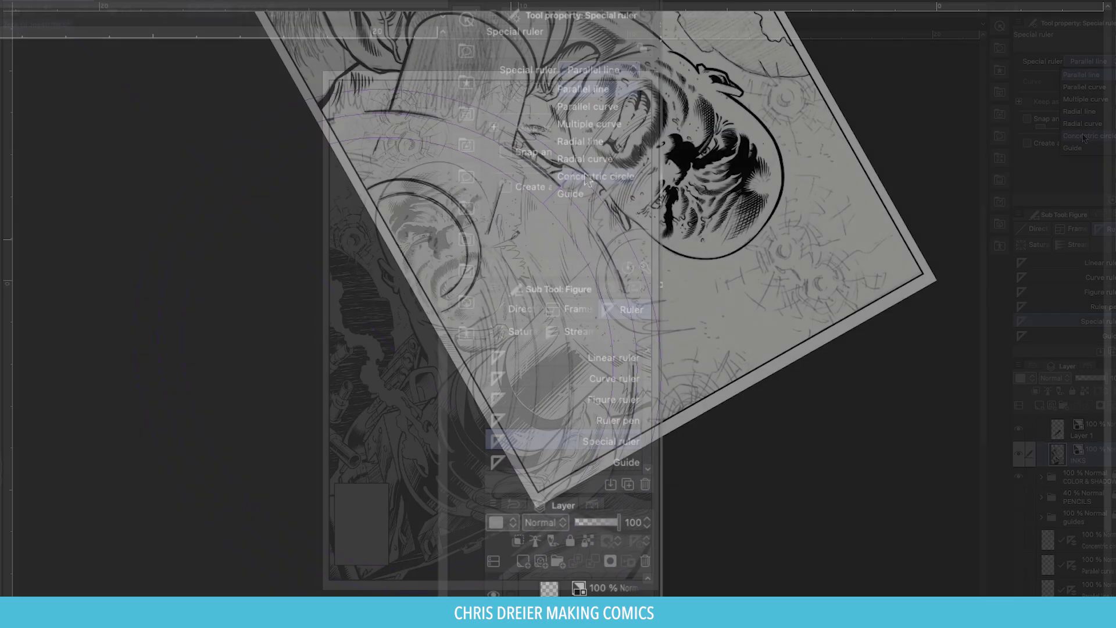
Ink curved strokes following the concentric circle ruler along the large rings near the page corner.
{"action": "mouse_move", "coordinate": [532, 248]}
{"action": "left_mouse_down"}
{"action": "mouse_move", "coordinate": [567, 326]}
{"action": "mouse_move", "coordinate": [575, 393]}
{"action": "mouse_move", "coordinate": [551, 453]}
{"action": "left_mouse_up"}
{"action": "left_click_drag", "start_coordinate": [566, 420], "coordinate": [536, 485]}
{"action": "left_click_drag", "start_coordinate": [562, 464], "coordinate": [542, 488]}
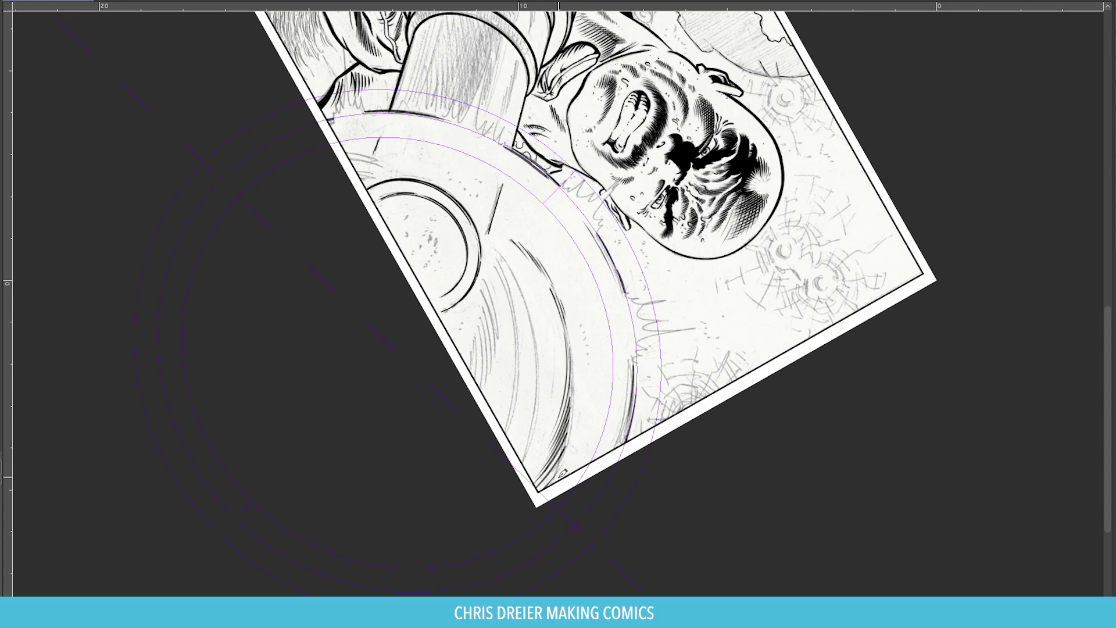
{"action": "left_click_drag", "start_coordinate": [632, 359], "coordinate": [613, 426]}
{"action": "left_click_drag", "start_coordinate": [621, 384], "coordinate": [610, 432]}
{"action": "left_click_drag", "start_coordinate": [624, 386], "coordinate": [602, 443]}
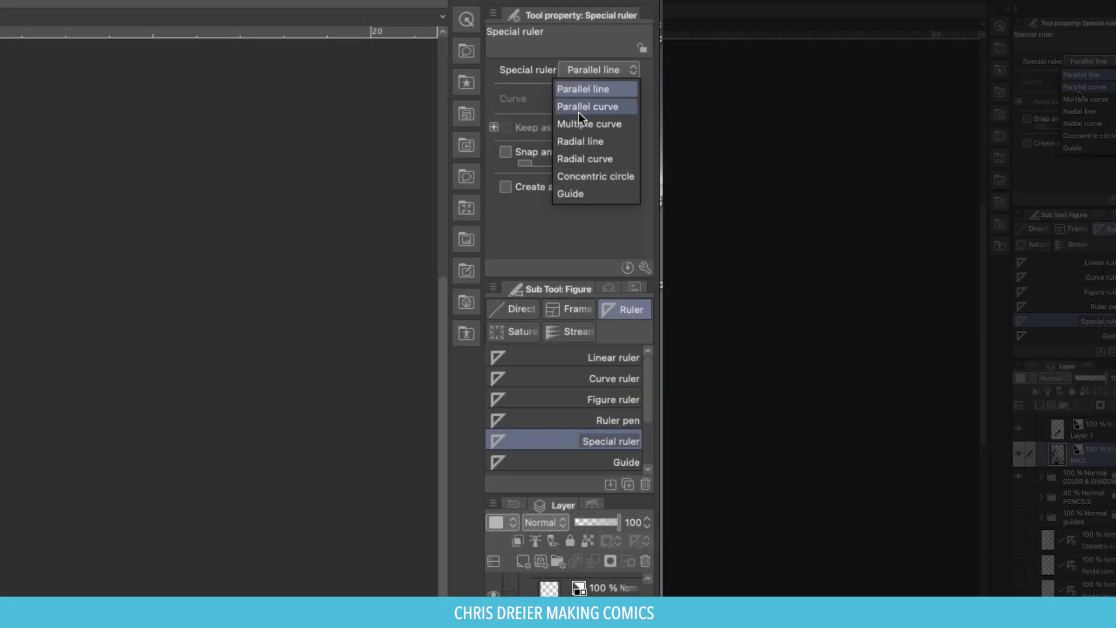
Set the special ruler type to Parallel curve and display the Real G-Pen's Correction settings containing Enable snapping.
{"action": "left_click", "coordinate": [577, 110]}
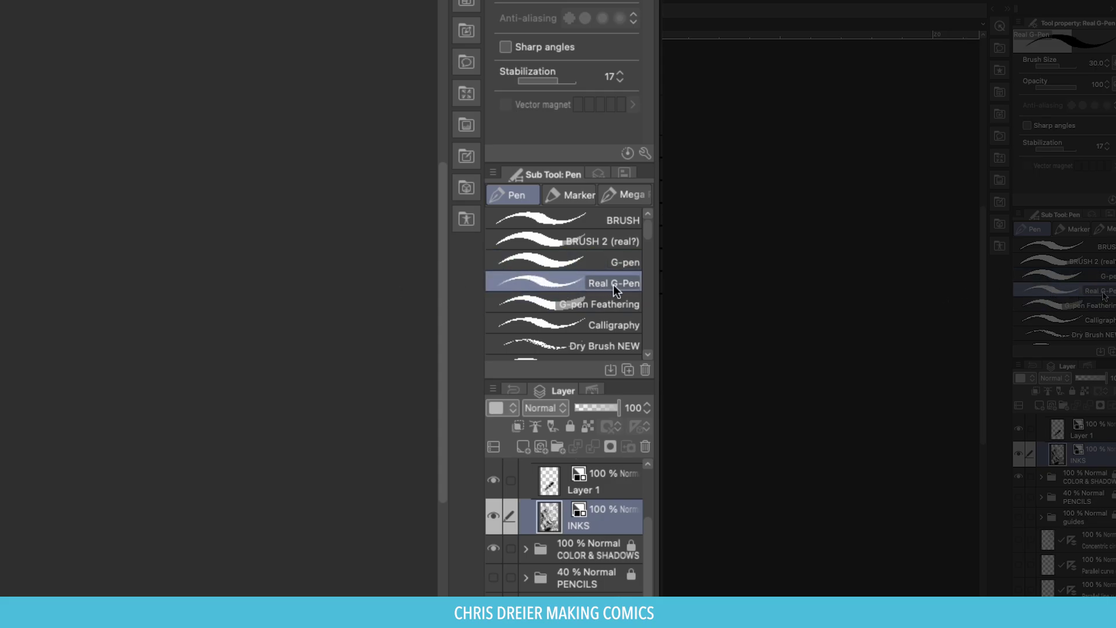
{"action": "left_click", "coordinate": [644, 155]}
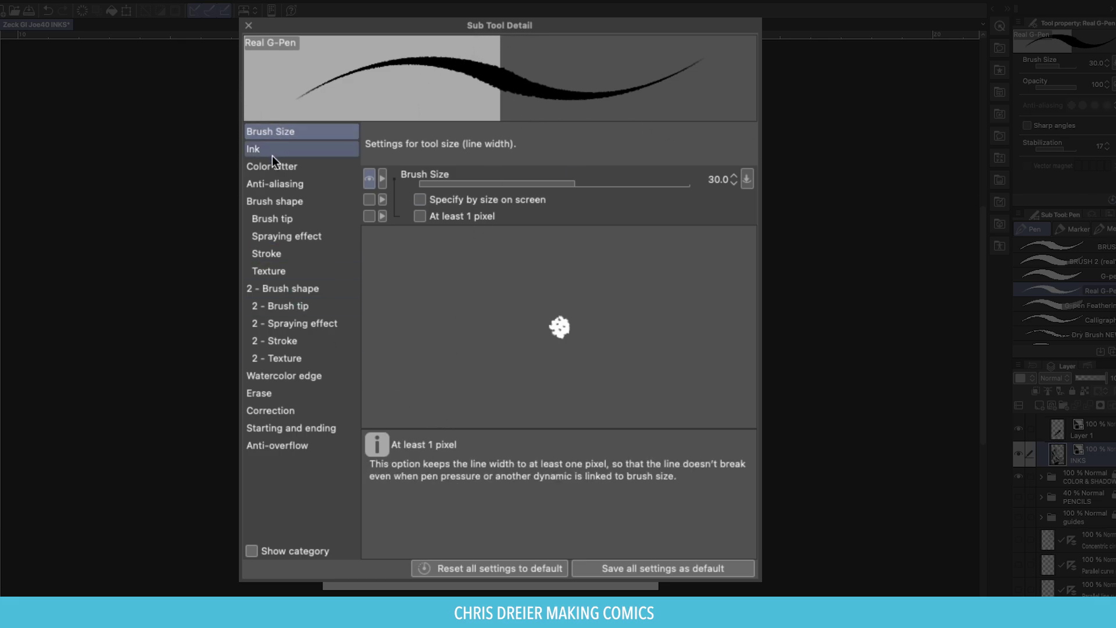
{"action": "left_click", "coordinate": [265, 409]}
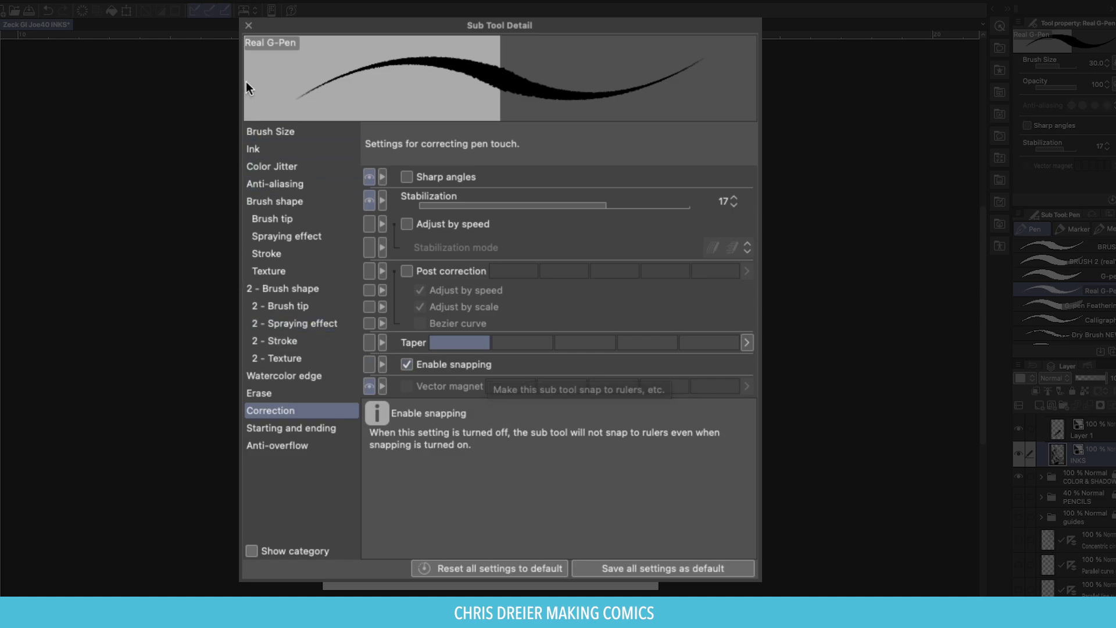
Draw a Parallel curve special ruler running along the gun barrel and extending well beyond the page edge.
{"action": "left_click_drag", "start_coordinate": [519, 109], "coordinate": [452, 441]}
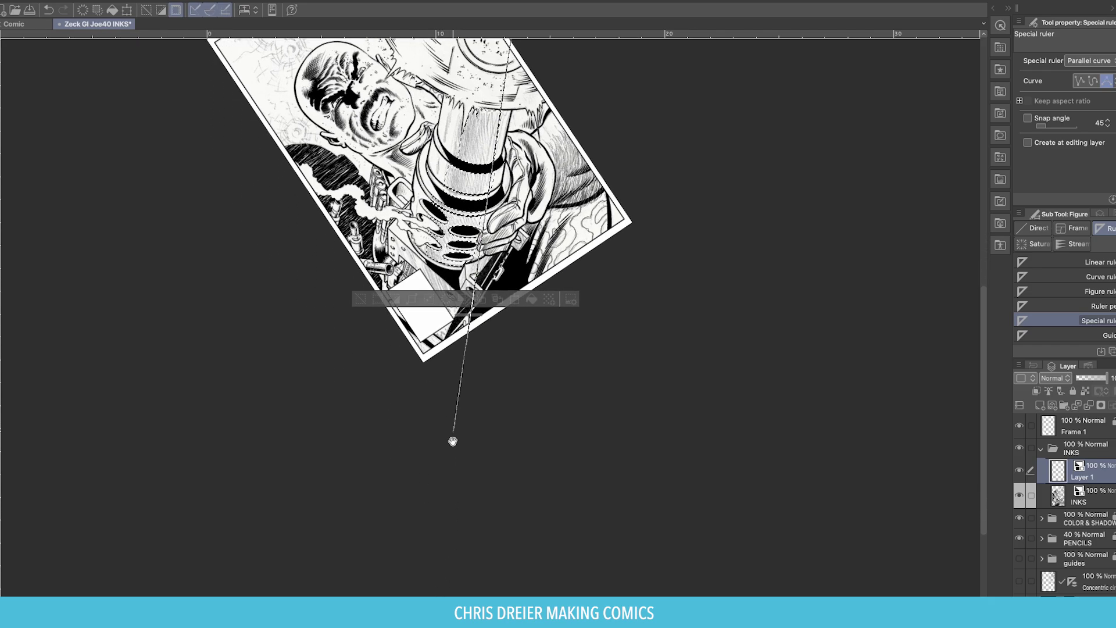
{"action": "left_click", "coordinate": [442, 574]}
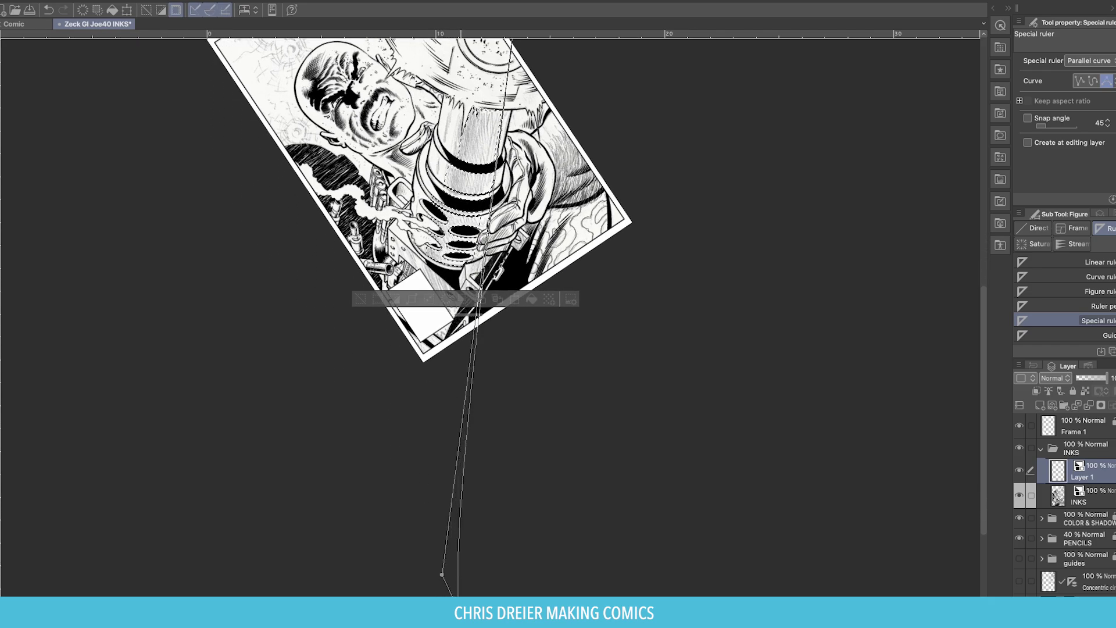
{"action": "key", "text": "Return"}
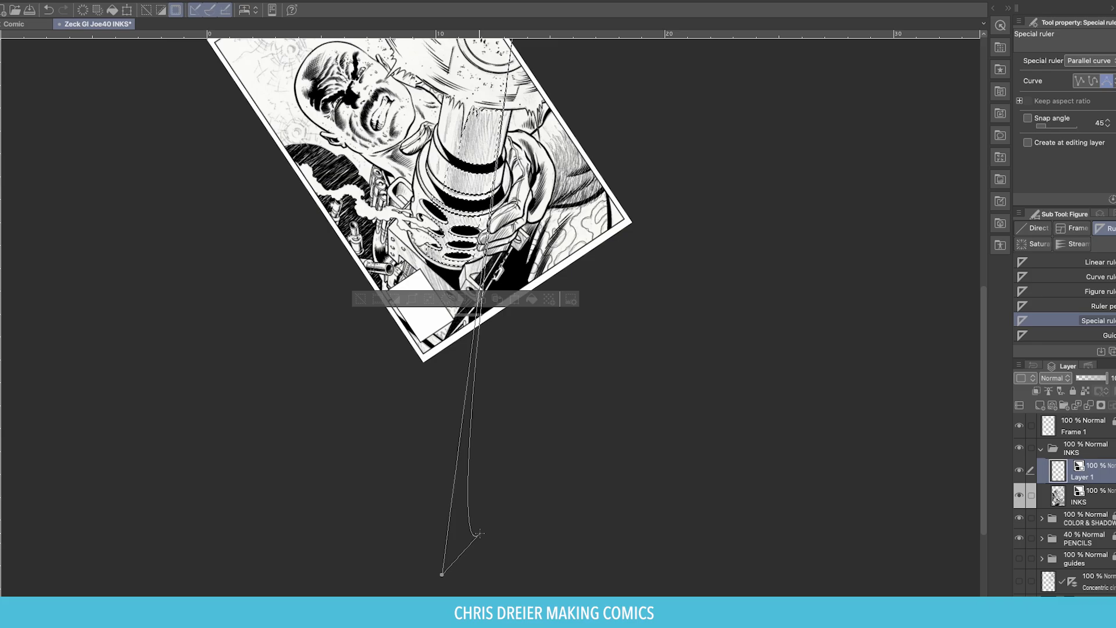
{"action": "left_click_drag", "start_coordinate": [450, 581], "coordinate": [346, 404]}
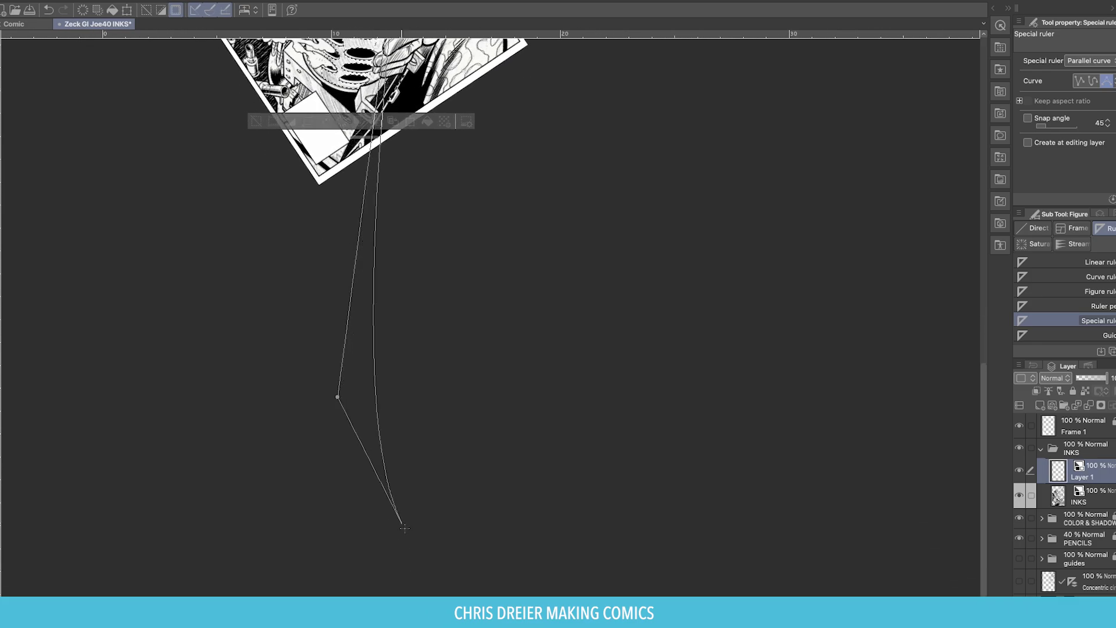
{"action": "double_click", "coordinate": [386, 586]}
Select the parallel curve ruler with the Object tool, reposition its middle control point, and stretch its barrel end farther off the page.
{"action": "left_click_drag", "start_coordinate": [396, 339], "coordinate": [424, 568]}
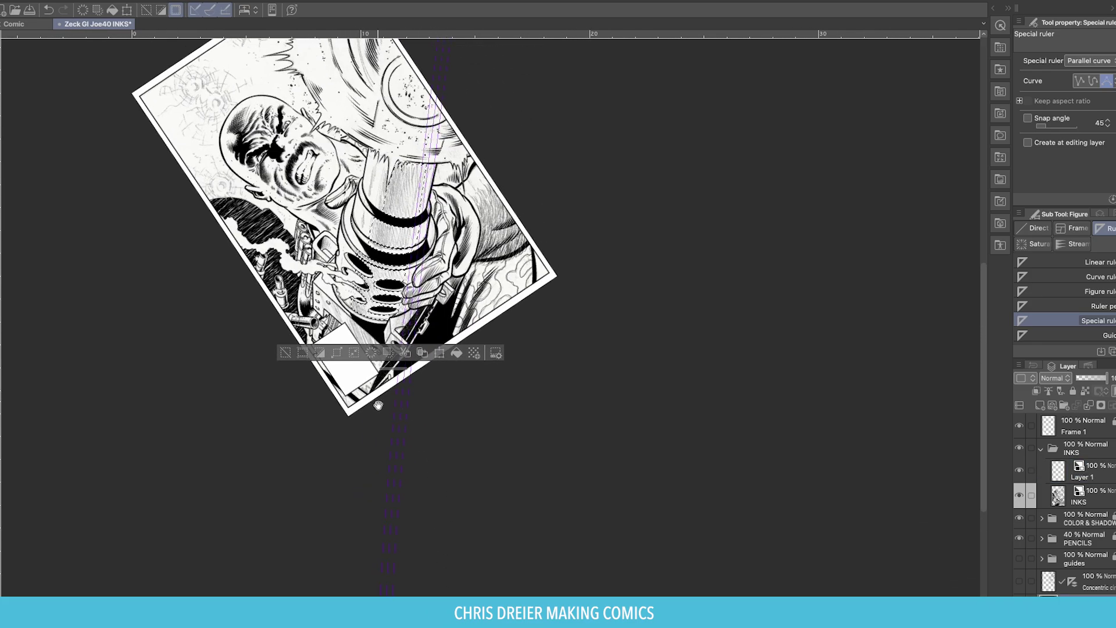
{"action": "left_click_drag", "start_coordinate": [378, 405], "coordinate": [396, 442]}
{"action": "scroll", "coordinate": [395, 430], "scroll_direction": "down", "scroll_amount": 2}
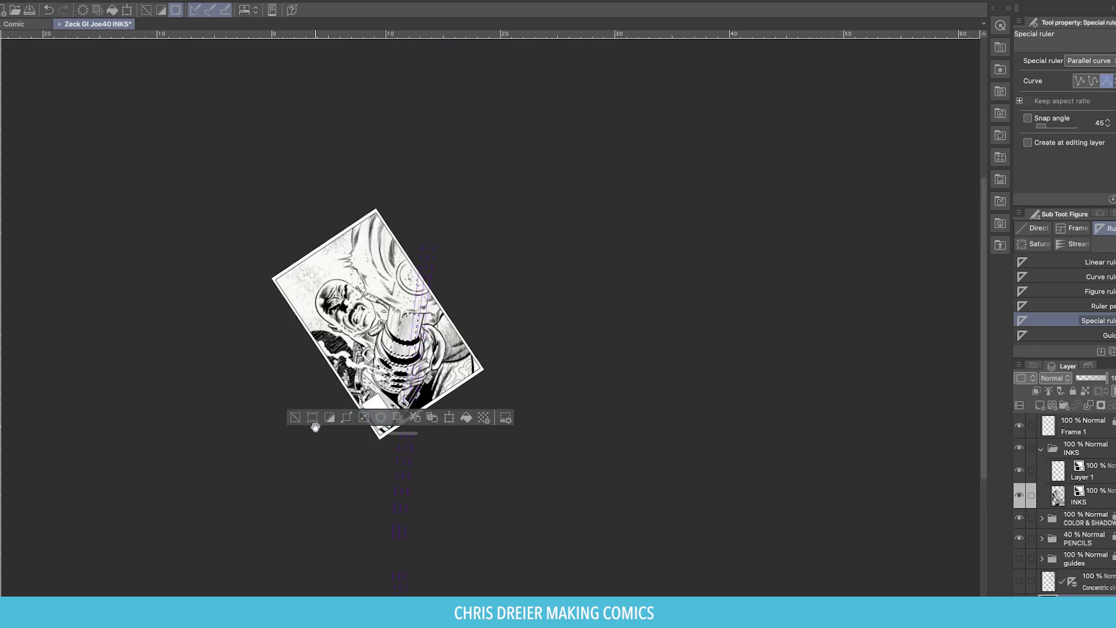
{"action": "left_click_drag", "start_coordinate": [314, 426], "coordinate": [586, 135]}
{"action": "left_click_drag", "start_coordinate": [272, 244], "coordinate": [257, 349]}
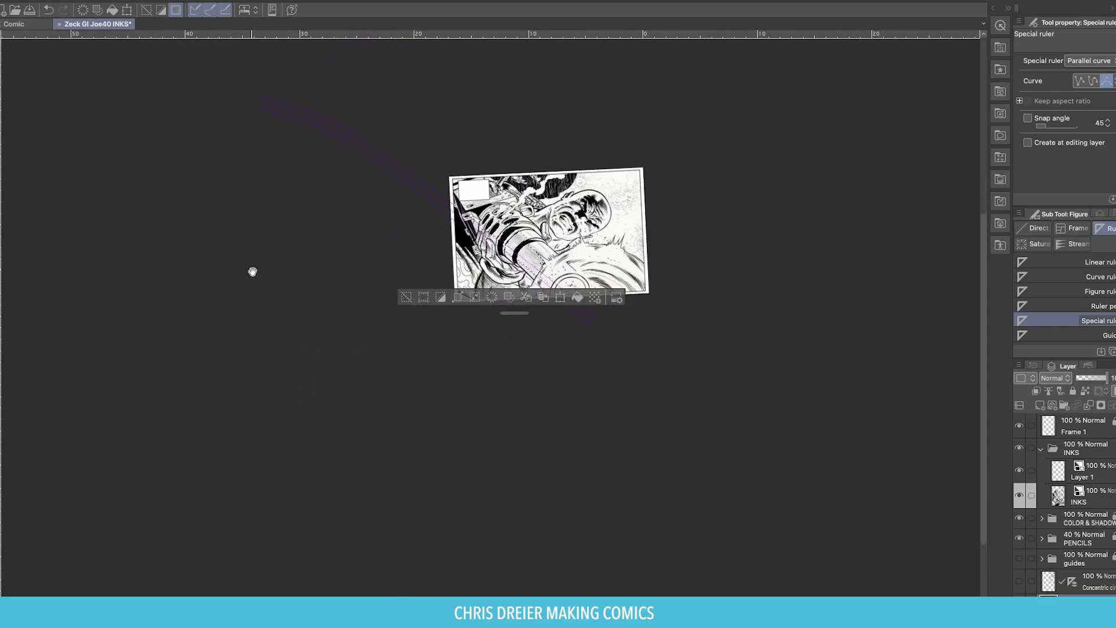
{"action": "left_click_drag", "start_coordinate": [252, 272], "coordinate": [316, 379]}
{"action": "key", "text": "o"}
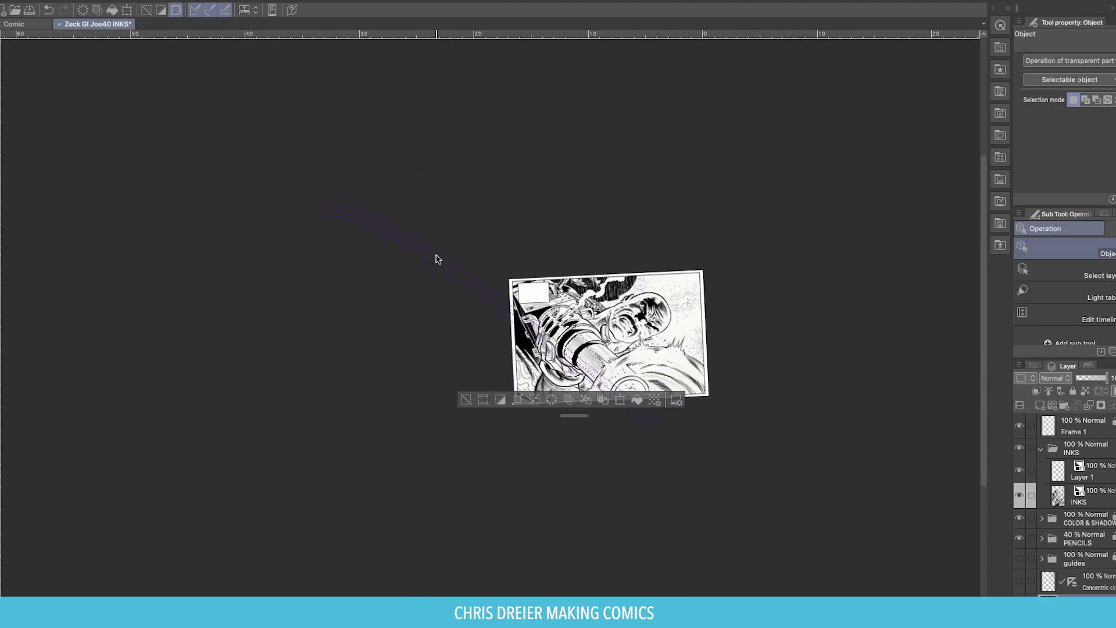
{"action": "left_click", "coordinate": [440, 259]}
{"action": "left_click_drag", "start_coordinate": [413, 231], "coordinate": [539, 292]}
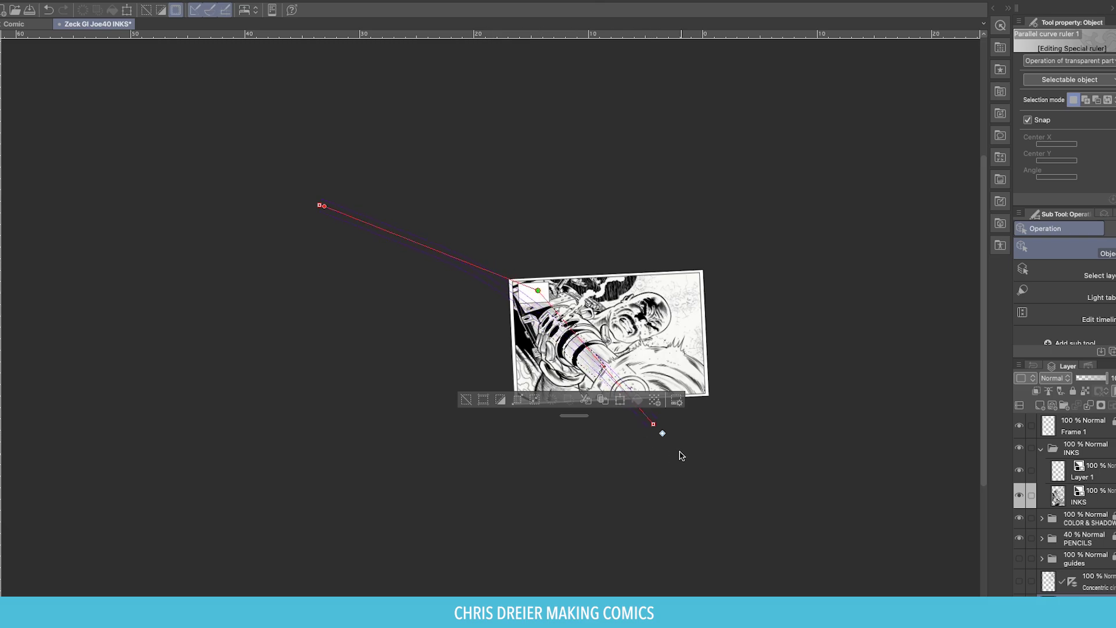
{"action": "left_click_drag", "start_coordinate": [653, 424], "coordinate": [708, 510]}
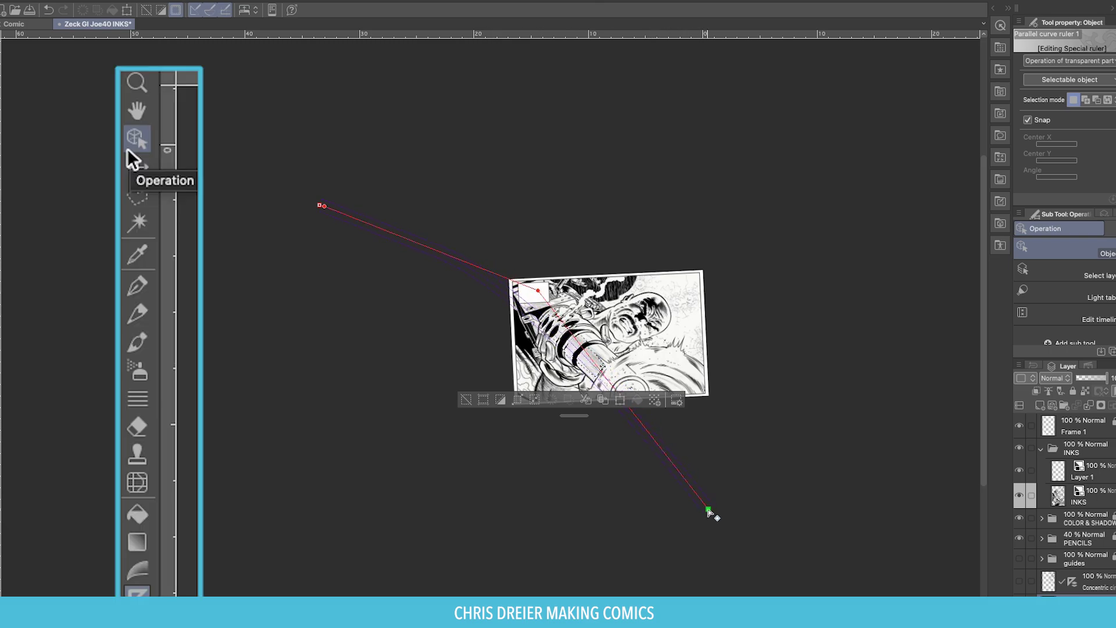
Fine-tune the parallel curve ruler's control points and both ends so the curve follows the gun barrel.
{"action": "left_click_drag", "start_coordinate": [320, 206], "coordinate": [351, 216]}
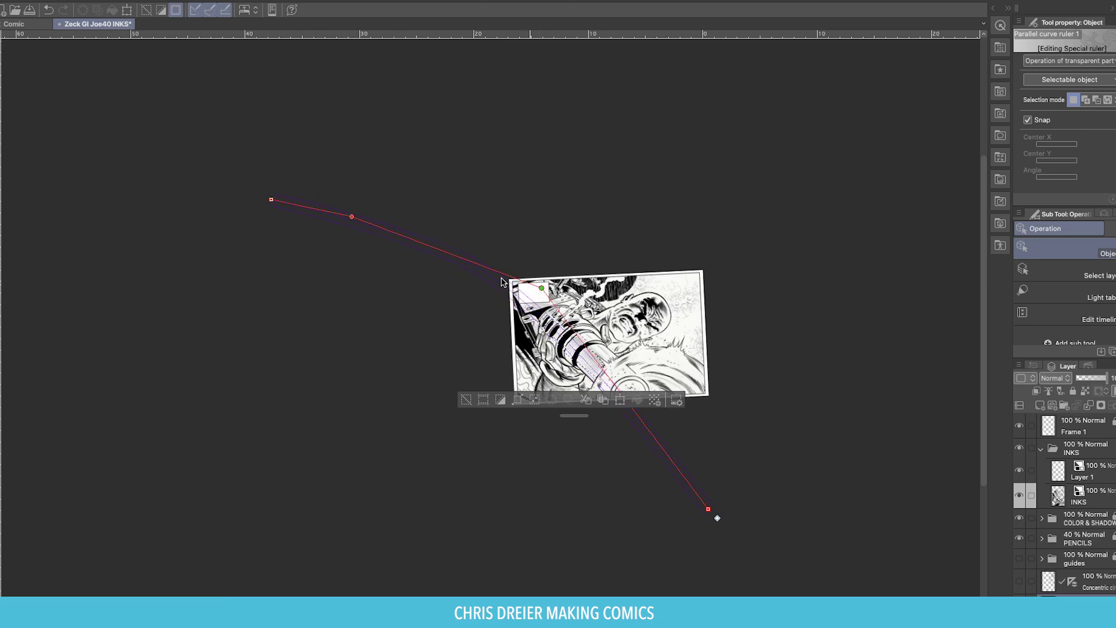
{"action": "left_click_drag", "start_coordinate": [271, 199], "coordinate": [237, 206]}
{"action": "left_click_drag", "start_coordinate": [352, 216], "coordinate": [306, 213]}
{"action": "left_click_drag", "start_coordinate": [542, 286], "coordinate": [566, 293]}
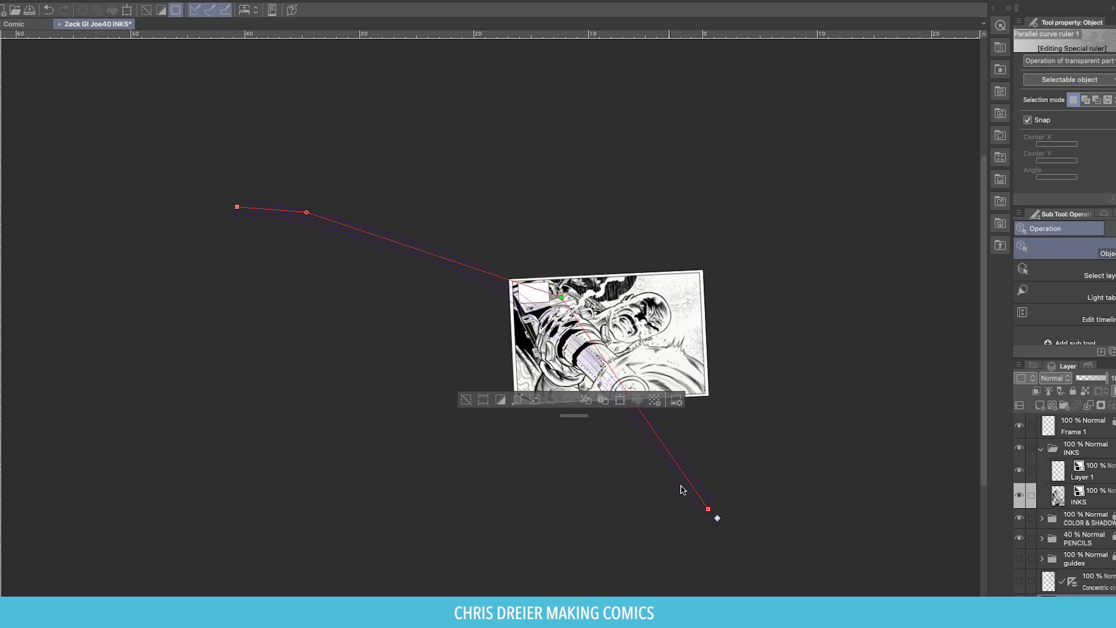
{"action": "left_click_drag", "start_coordinate": [708, 509], "coordinate": [703, 494]}
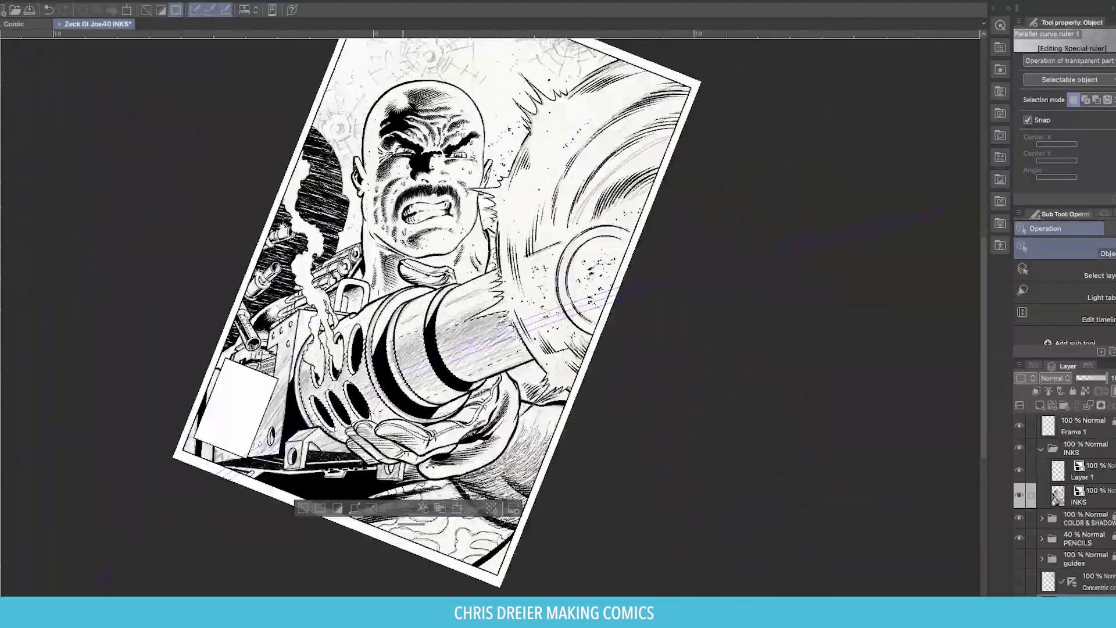
Choose the Real G-Pen and make Layer 1 in the INKS folder the active layer.
{"action": "left_click_drag", "start_coordinate": [315, 466], "coordinate": [407, 144]}
{"action": "key", "text": "p"}
{"action": "left_click", "coordinate": [1033, 228]}
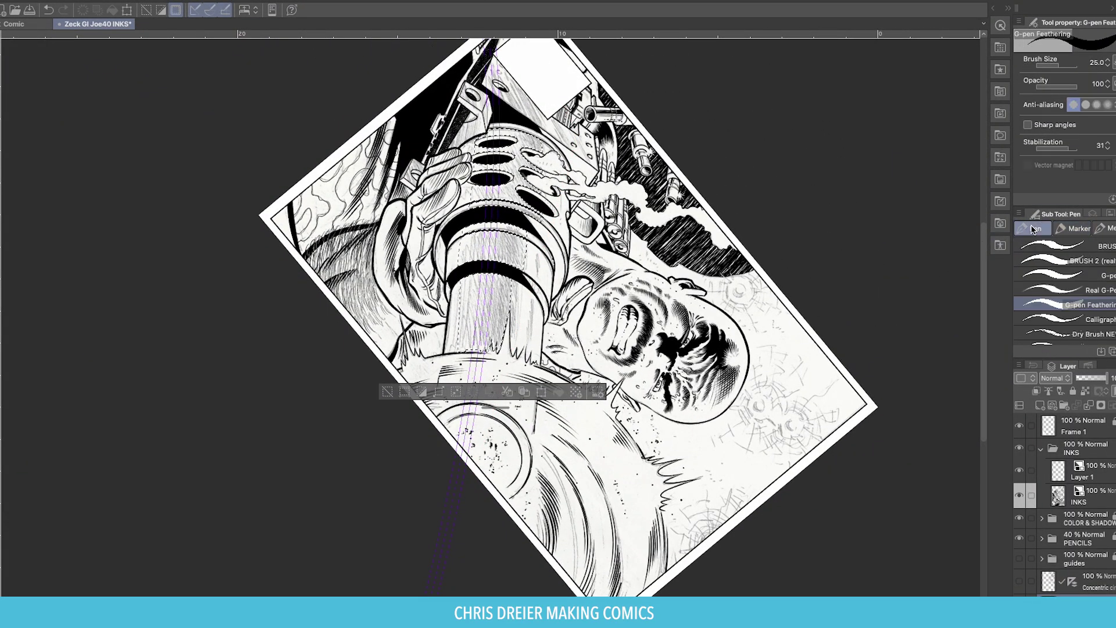
{"action": "left_click", "coordinate": [1035, 291]}
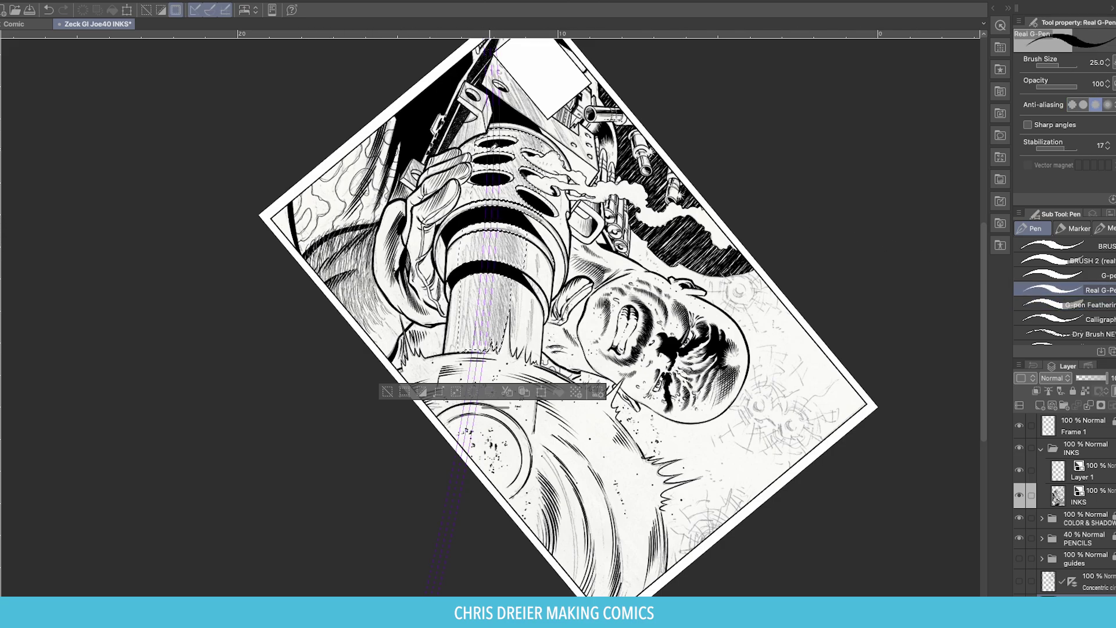
{"action": "key", "text": "super+shift+n"}
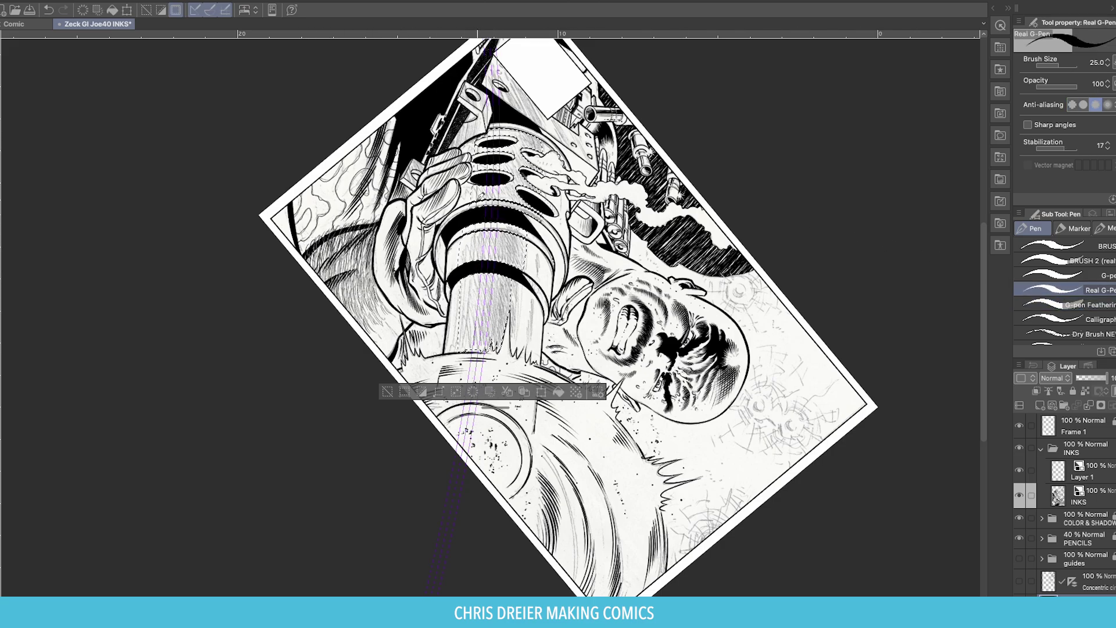
{"action": "left_click", "coordinate": [1084, 472]}
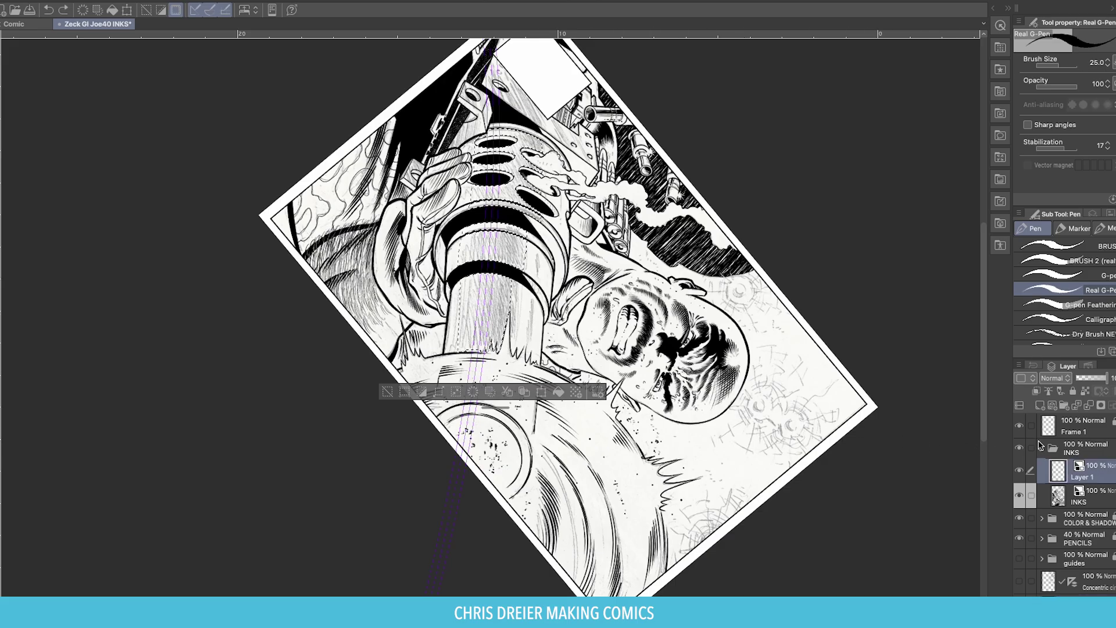
Ink shading lines along the gun's shroud and barrel on Layer 1, following the parallel curve ruler with the Real G-Pen at size 80.
{"action": "left_click_drag", "start_coordinate": [309, 247], "coordinate": [433, 226]}
{"action": "left_click", "coordinate": [420, 224], "text": "super"}
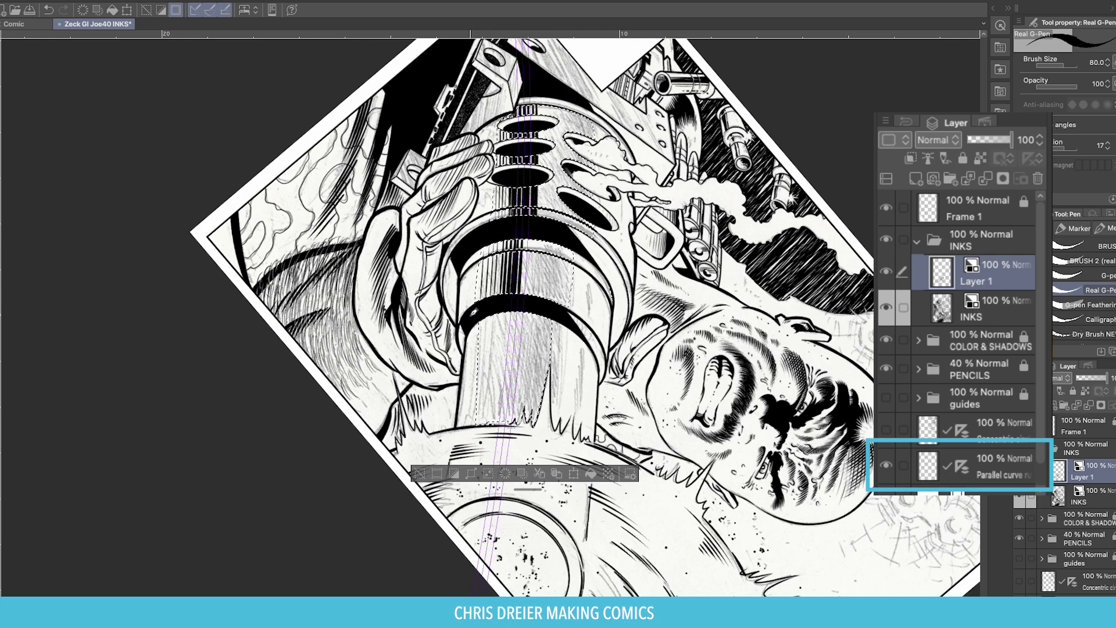
{"action": "scroll", "coordinate": [465, 302], "scroll_direction": "down", "scroll_amount": 3}
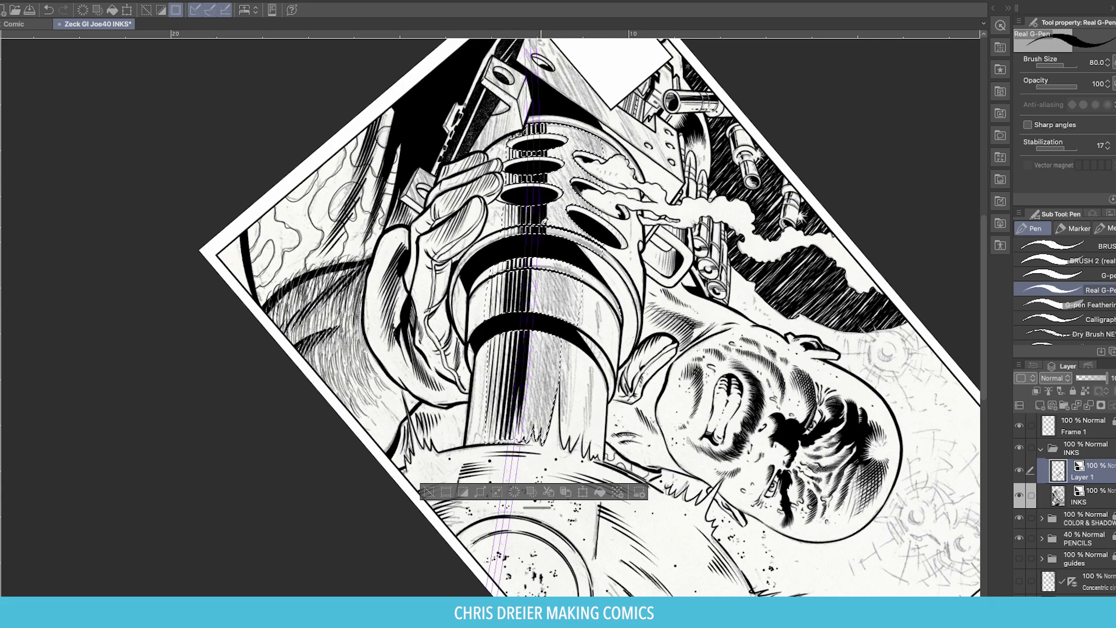
Erase the shading lines on the perforated shroud with the Rough eraser and re-ink them with the Real G-Pen at size 80.
{"action": "key", "text": "e"}
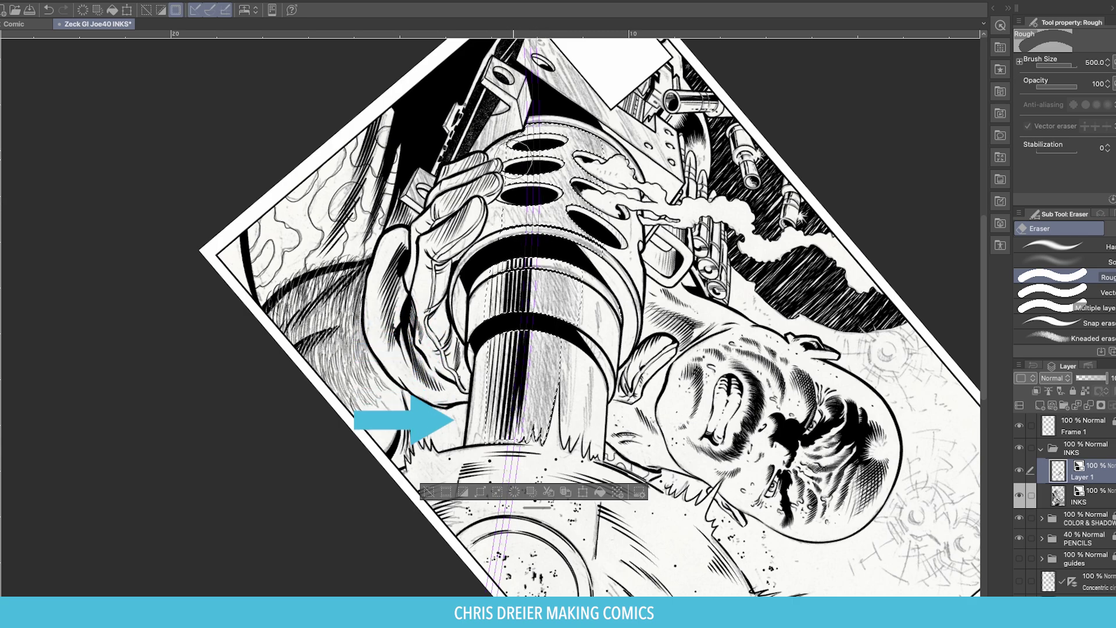
{"action": "key", "text": "p"}
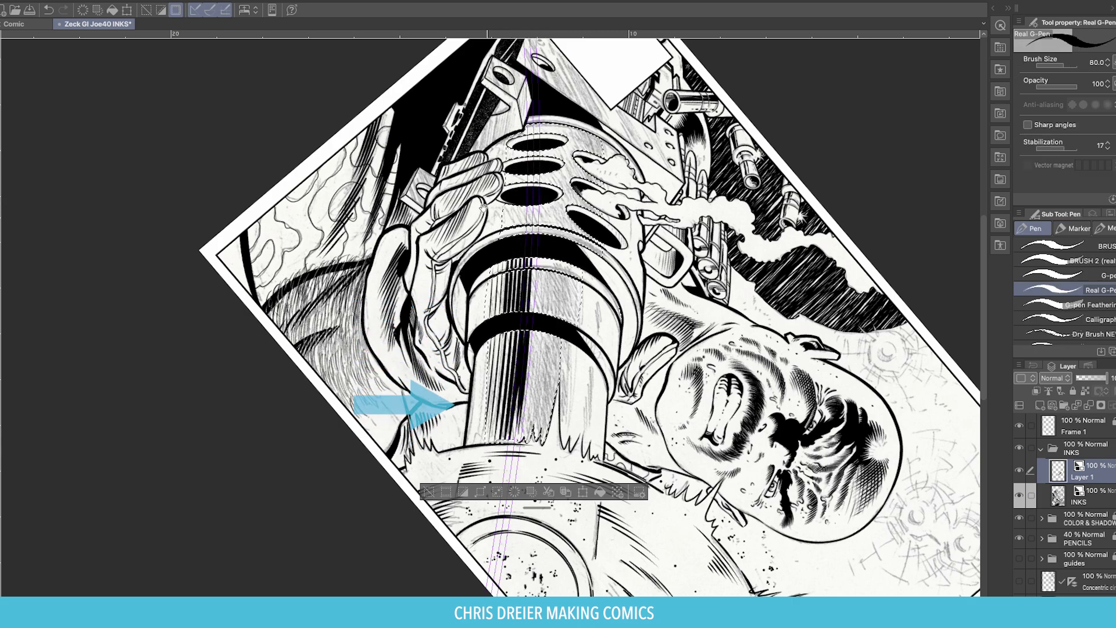
{"action": "left_click_drag", "start_coordinate": [513, 80], "coordinate": [516, 140]}
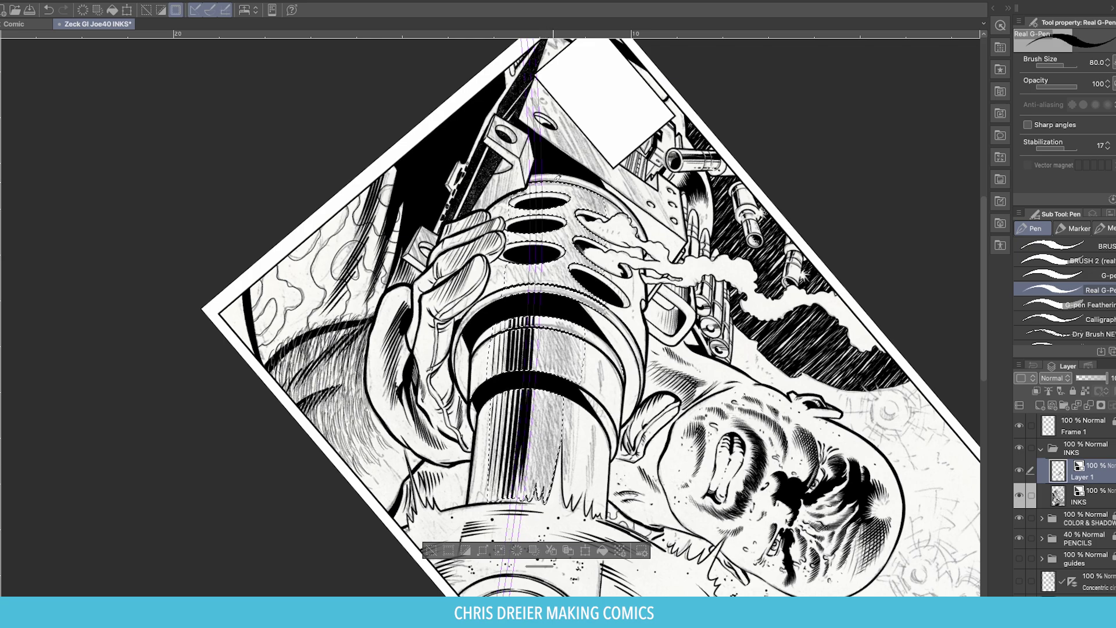
{"action": "left_click_drag", "start_coordinate": [553, 179], "coordinate": [552, 295]}
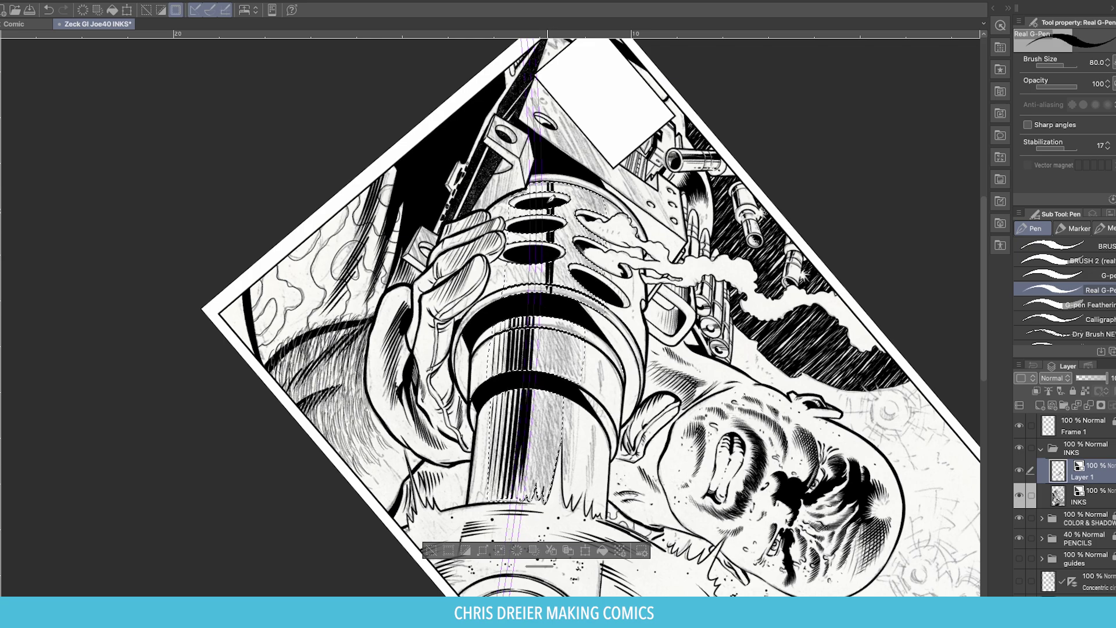
{"action": "left_click_drag", "start_coordinate": [545, 182], "coordinate": [543, 215]}
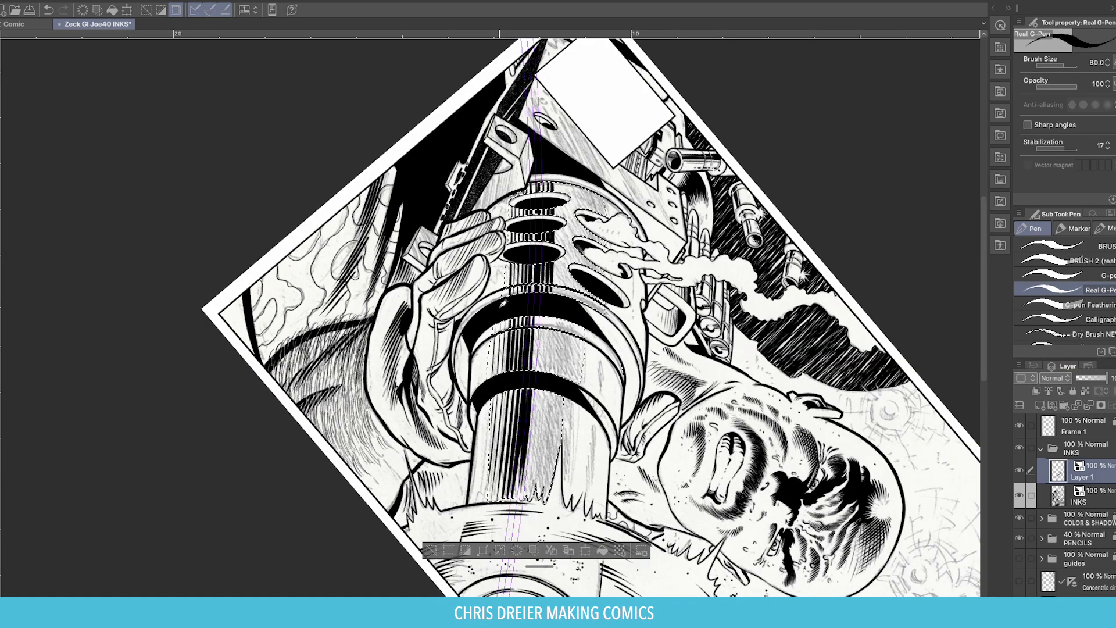
Fill the dark core between the gun barrel's shading lines with solid black using the Refer other layers fill.
{"action": "left_click_drag", "start_coordinate": [372, 288], "coordinate": [403, 286]}
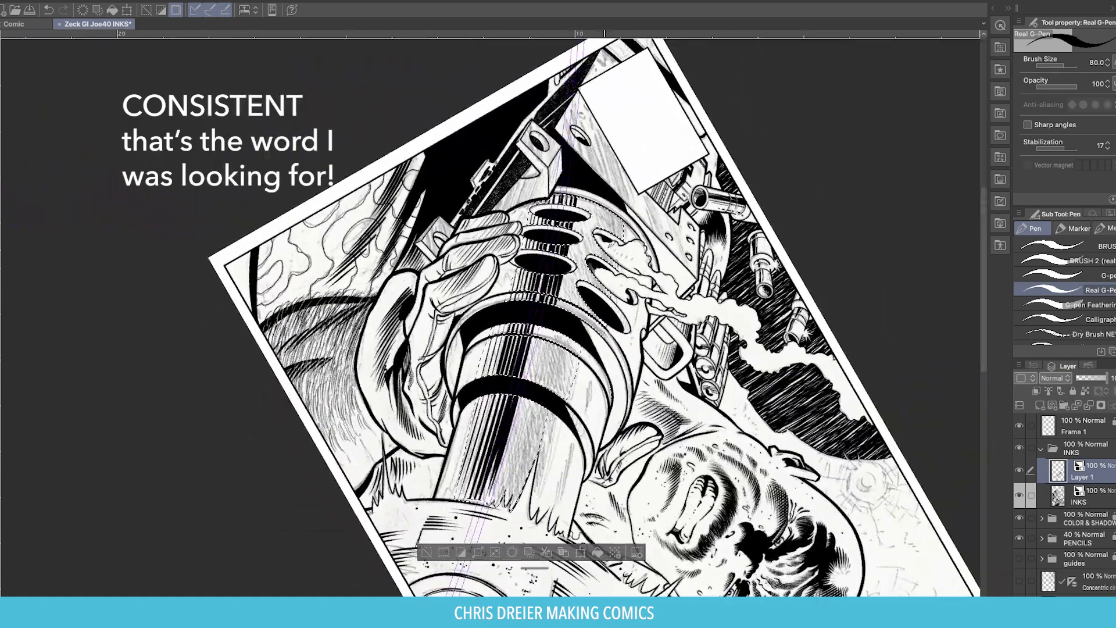
{"action": "left_click", "coordinate": [518, 428]}
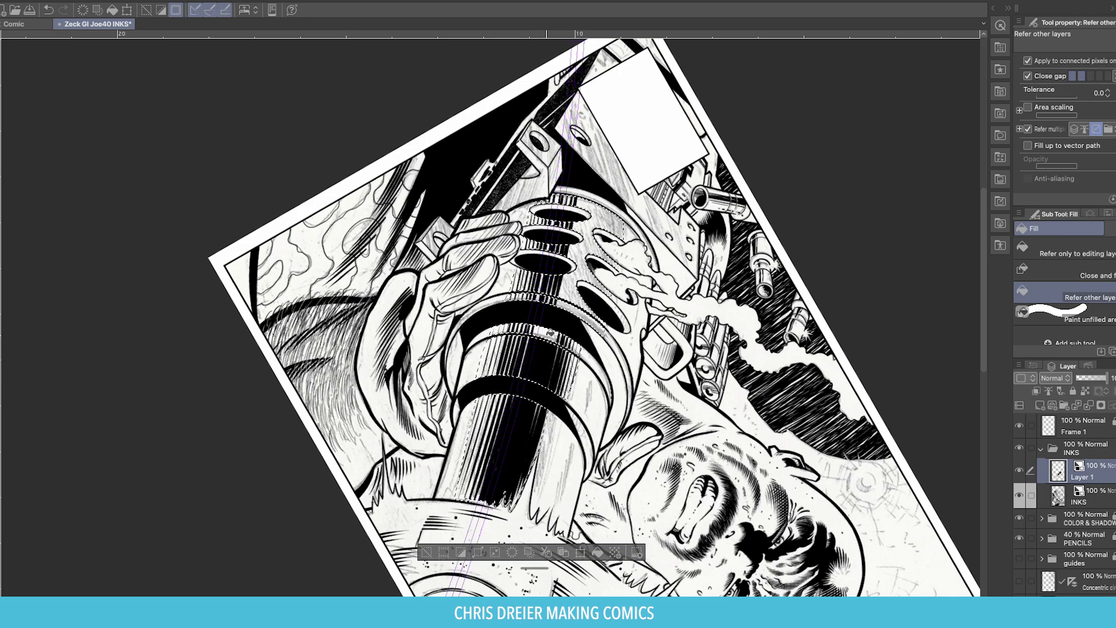
{"action": "key", "text": "ctrl+@"}
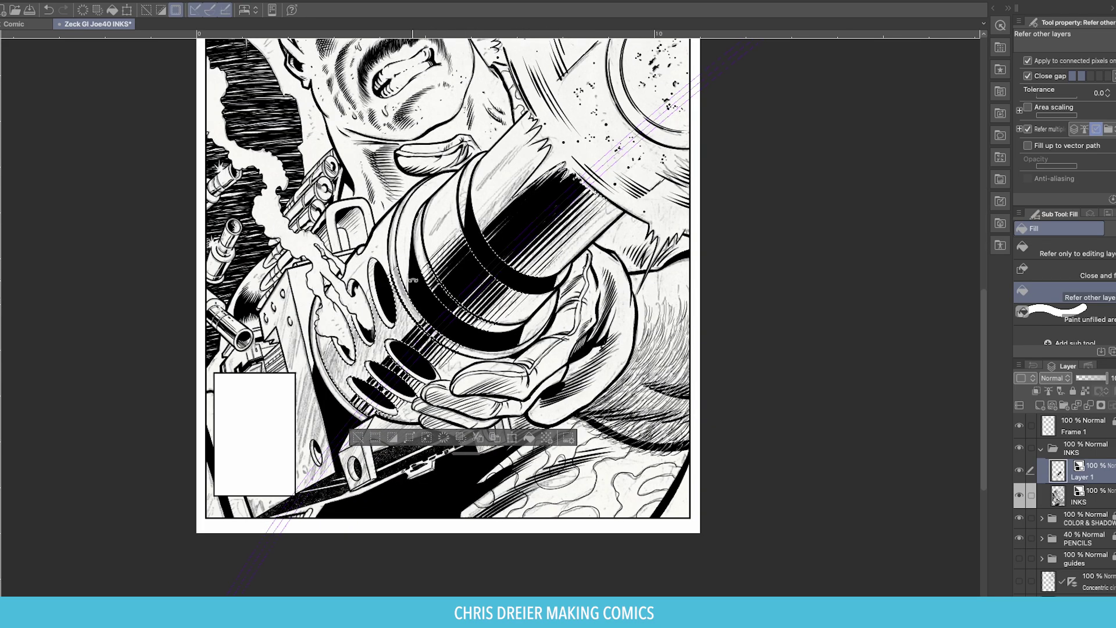
{"action": "left_click_drag", "start_coordinate": [394, 290], "coordinate": [381, 378]}
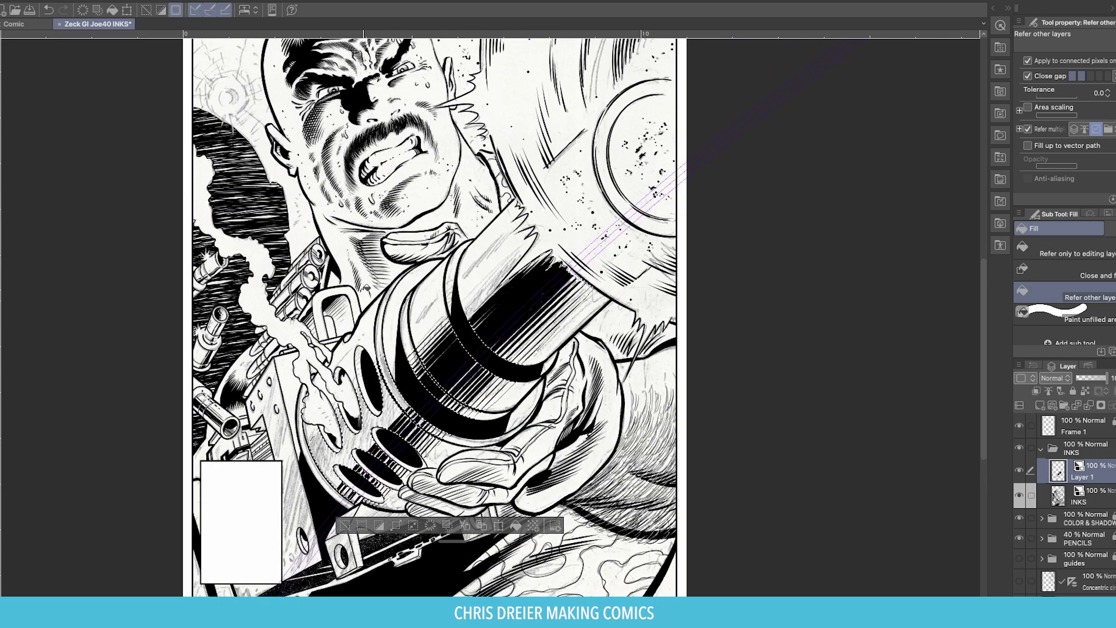
{"action": "left_click_drag", "start_coordinate": [370, 320], "coordinate": [581, 239]}
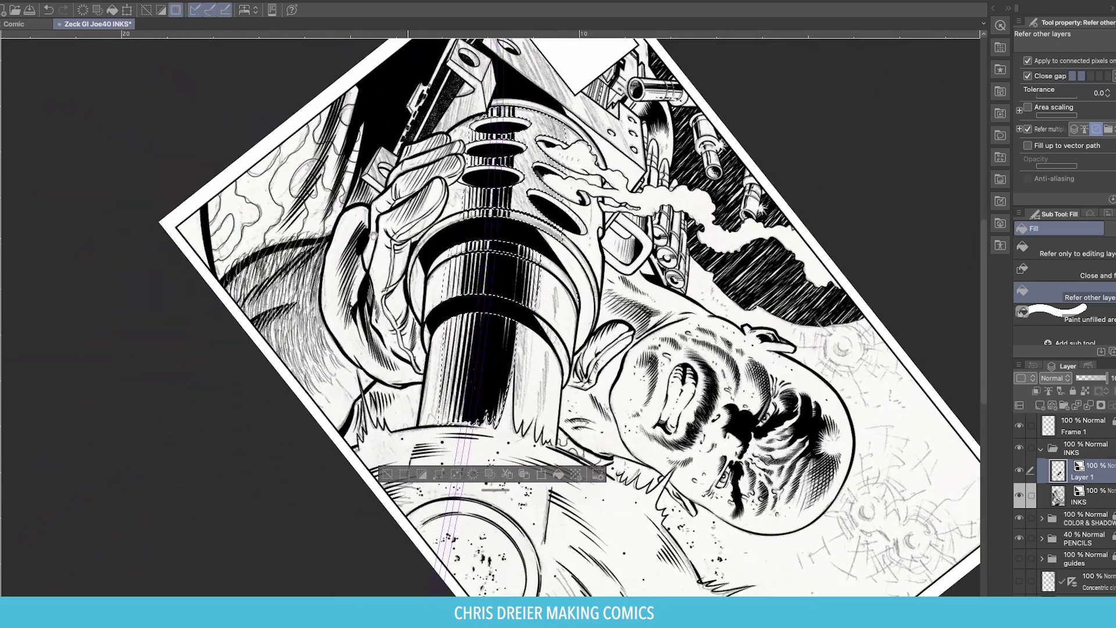
Select the parallel curve ruler with the Object tool and move it sideways from the barrel's black core toward the smoking holes.
{"action": "left_click_drag", "start_coordinate": [497, 107], "coordinate": [534, 160]}
{"action": "key", "text": "o"}
{"action": "left_click", "coordinate": [534, 135]}
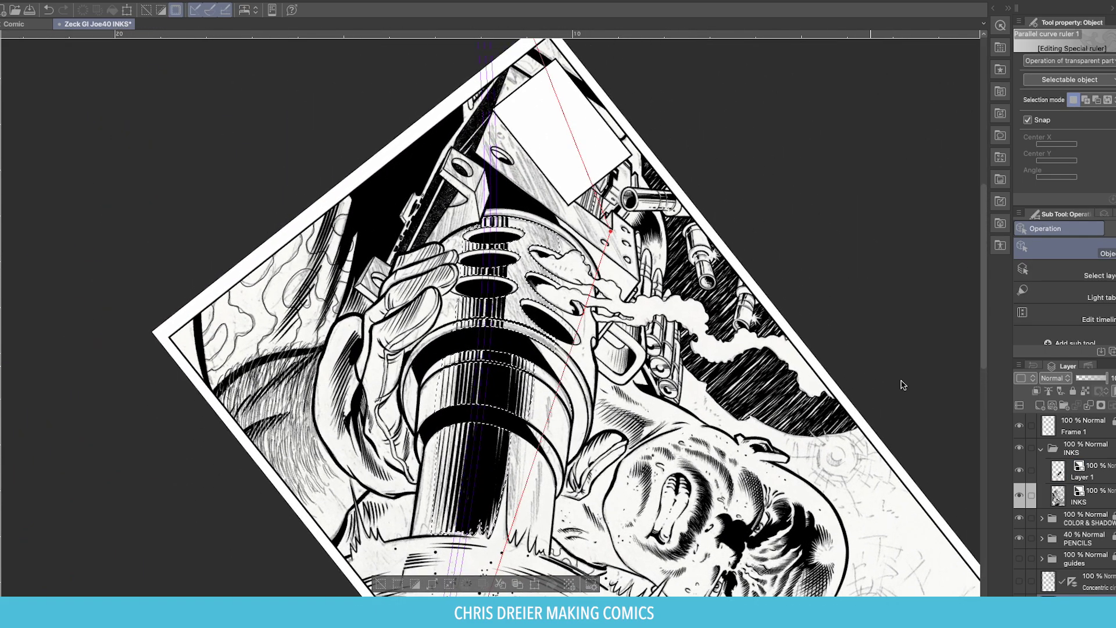
{"action": "key", "text": "w"}
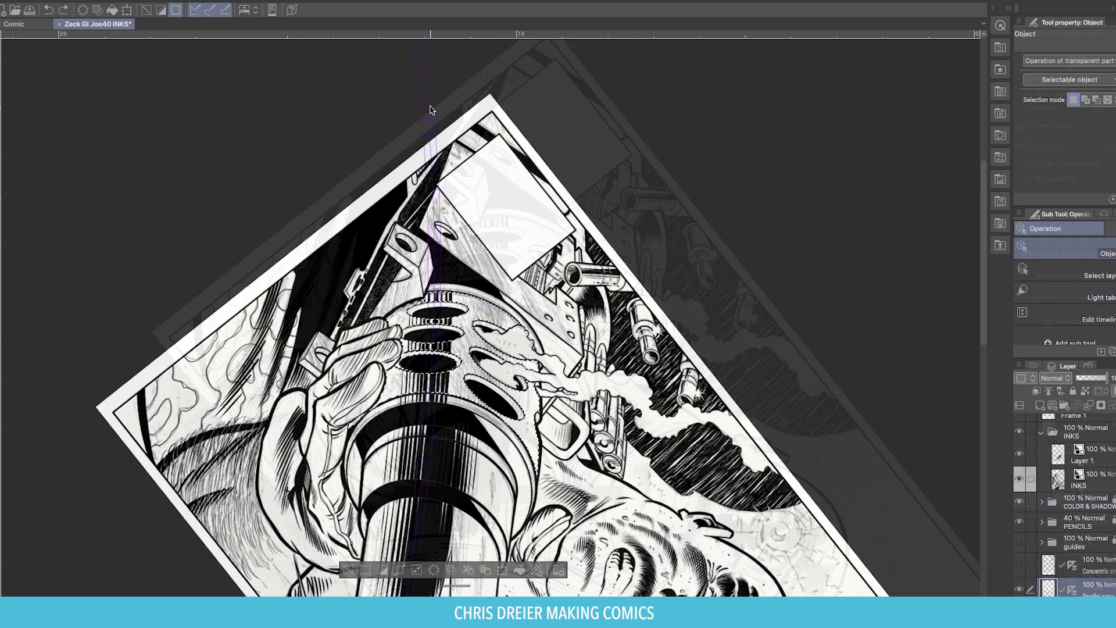
{"action": "left_click", "coordinate": [429, 113]}
{"action": "left_click_drag", "start_coordinate": [557, 308], "coordinate": [678, 282]}
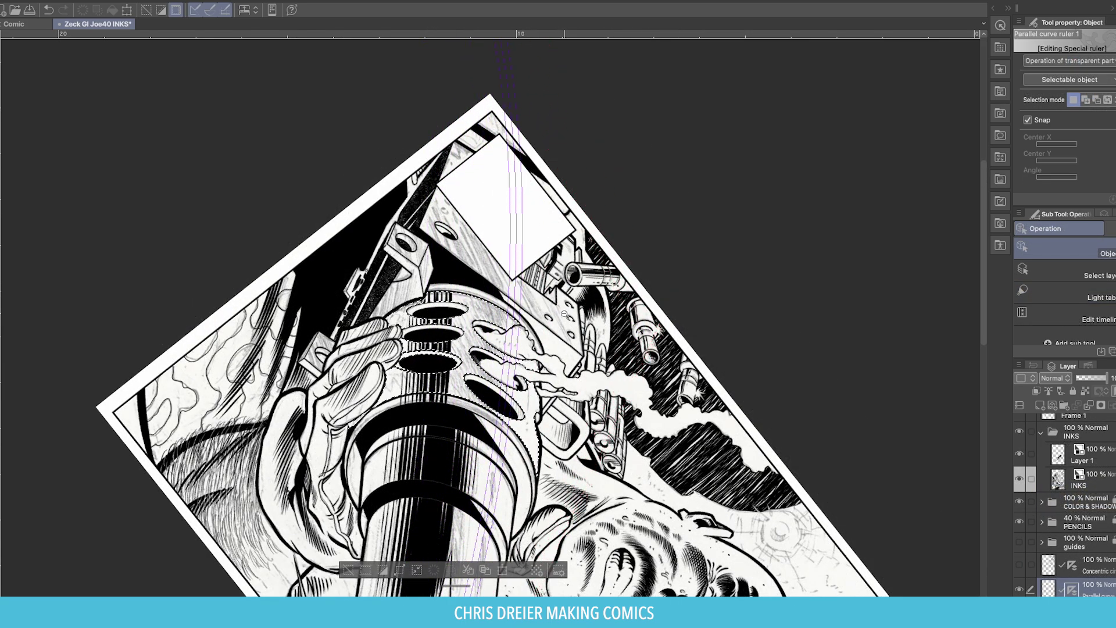
Reshape the parallel curve ruler by moving its control points and lower end so it bends along the smoking side of the shroud.
{"action": "scroll", "coordinate": [614, 322], "scroll_direction": "down", "scroll_amount": 7}
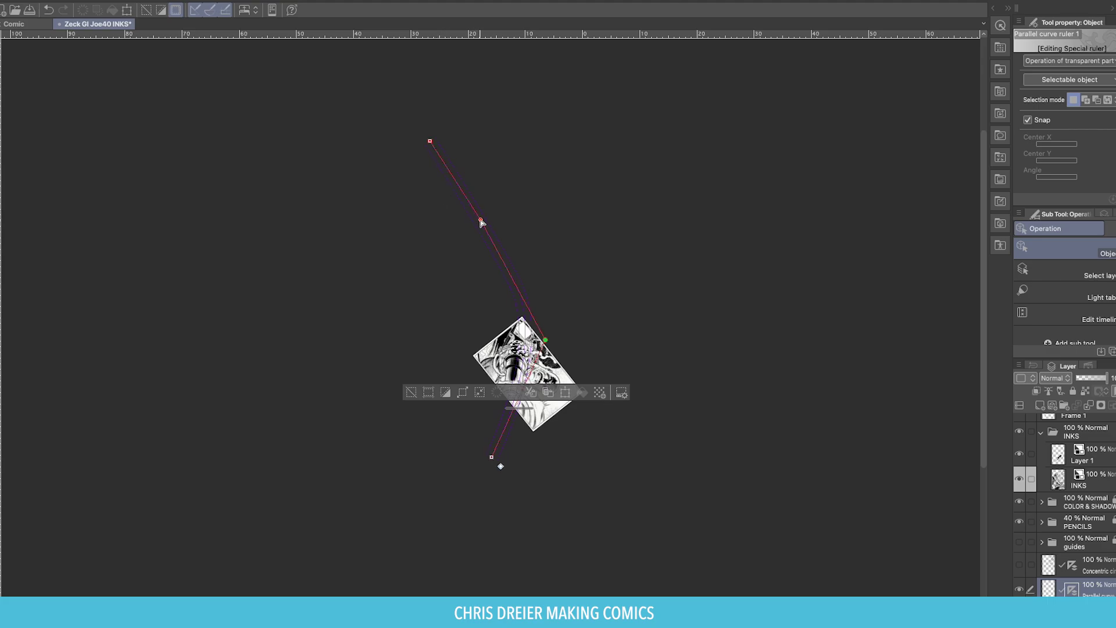
{"action": "left_click_drag", "start_coordinate": [481, 222], "coordinate": [447, 254]}
{"action": "left_click_drag", "start_coordinate": [491, 458], "coordinate": [518, 538]}
{"action": "left_click_drag", "start_coordinate": [436, 309], "coordinate": [612, 444]}
{"action": "left_click_drag", "start_coordinate": [473, 298], "coordinate": [469, 389]}
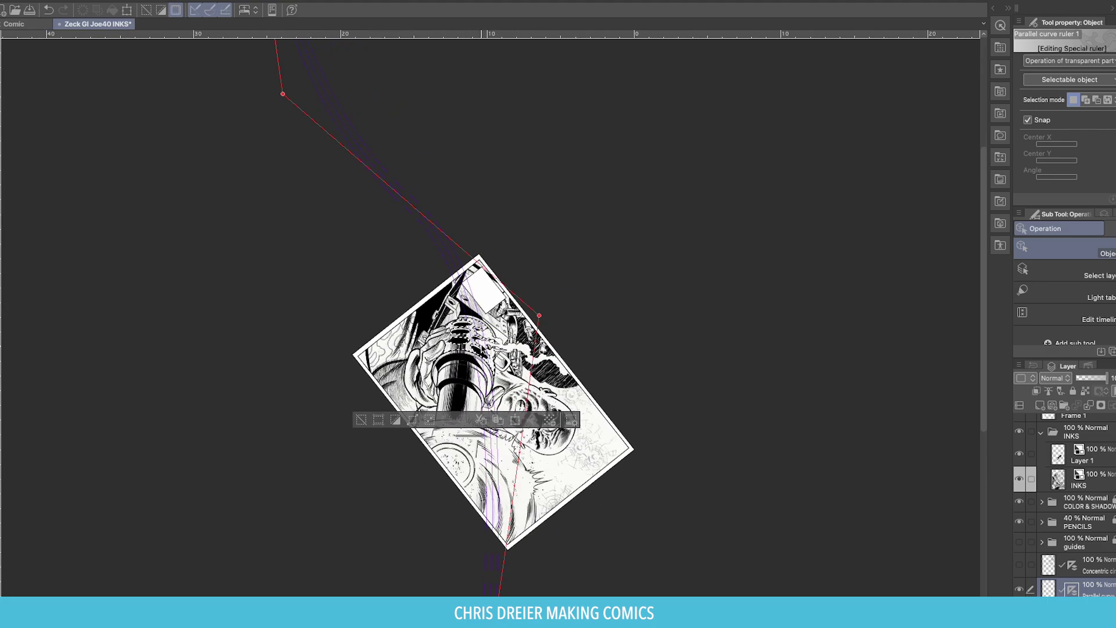
{"action": "left_click_drag", "start_coordinate": [539, 316], "coordinate": [546, 317]}
{"action": "left_click_drag", "start_coordinate": [412, 270], "coordinate": [585, 444]}
{"action": "key", "text": "ctrl+plus"}
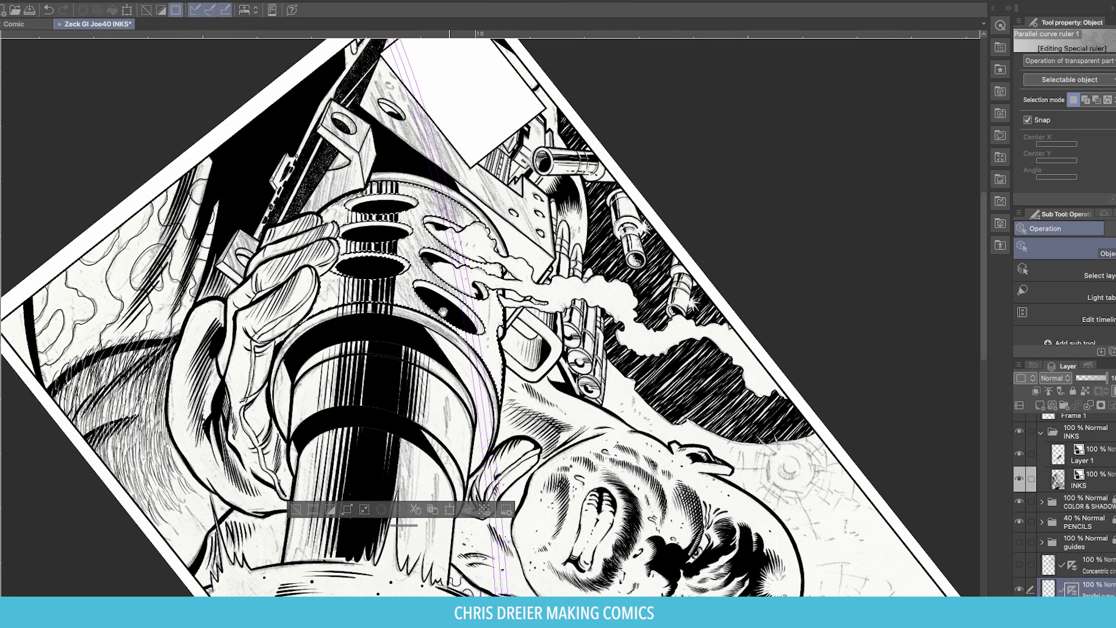
Switch back to the Real G-Pen and make Layer 1 in the INKS folder active for inking.
{"action": "left_click_drag", "start_coordinate": [275, 227], "coordinate": [412, 224]}
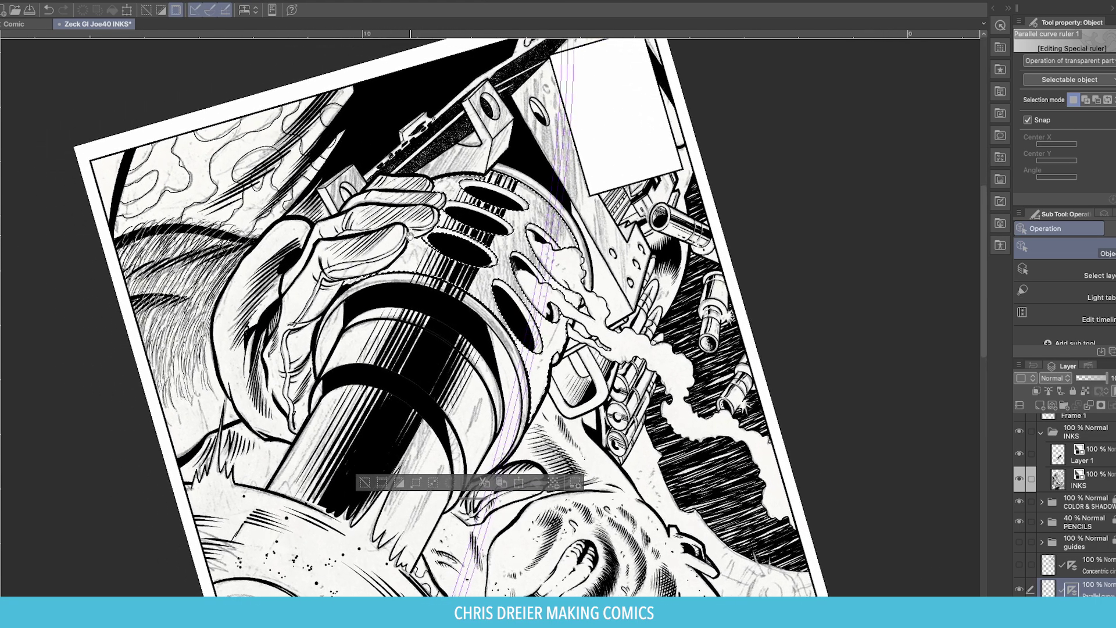
{"action": "key", "text": "p"}
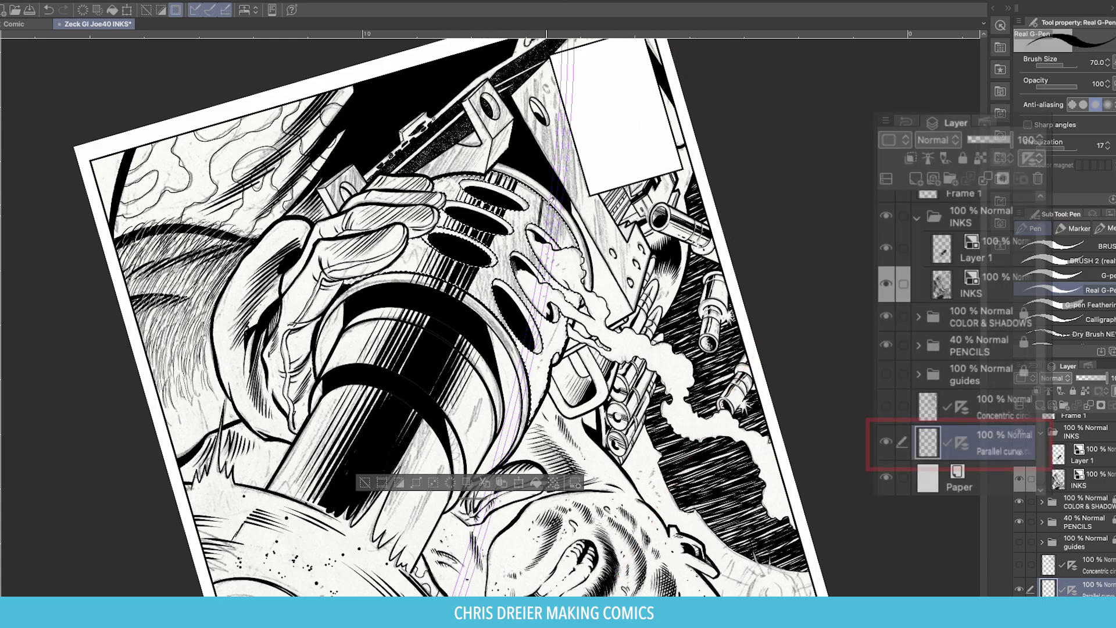
{"action": "left_click", "coordinate": [1094, 459]}
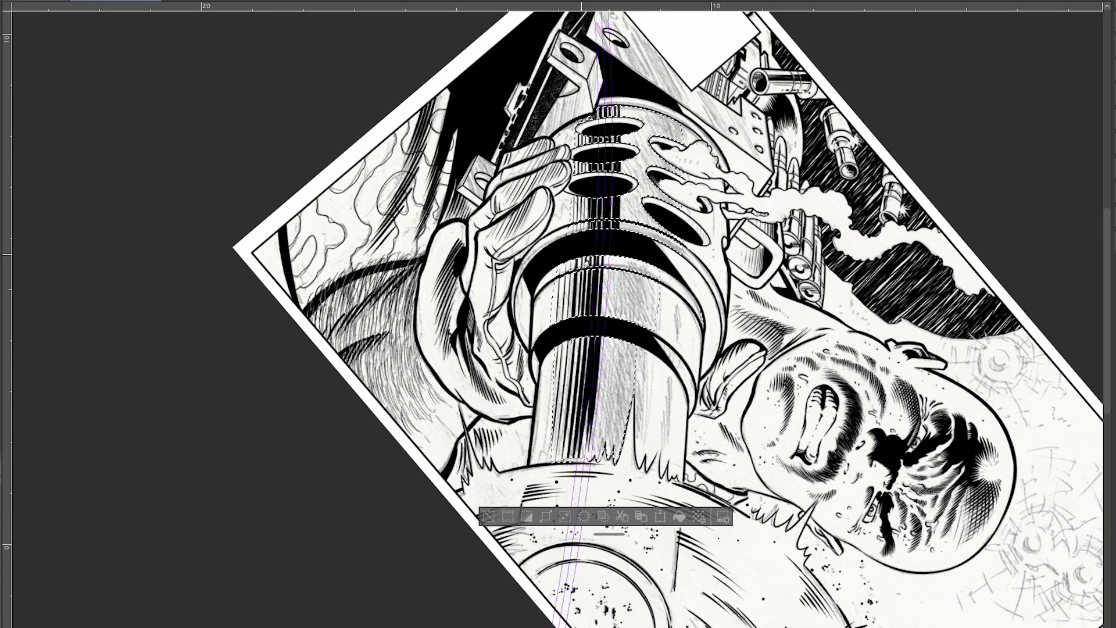
Ink along the parallel curve ruler on the barrel and fill the core between the shading lines with solid black.
{"action": "mouse_move", "coordinate": [585, 265]}
{"action": "left_mouse_down"}
{"action": "mouse_move", "coordinate": [647, 130]}
{"action": "mouse_move", "coordinate": [611, 100]}
{"action": "mouse_move", "coordinate": [580, 130]}
{"action": "left_mouse_up"}
{"action": "left_click_drag", "start_coordinate": [588, 48], "coordinate": [590, 112]}
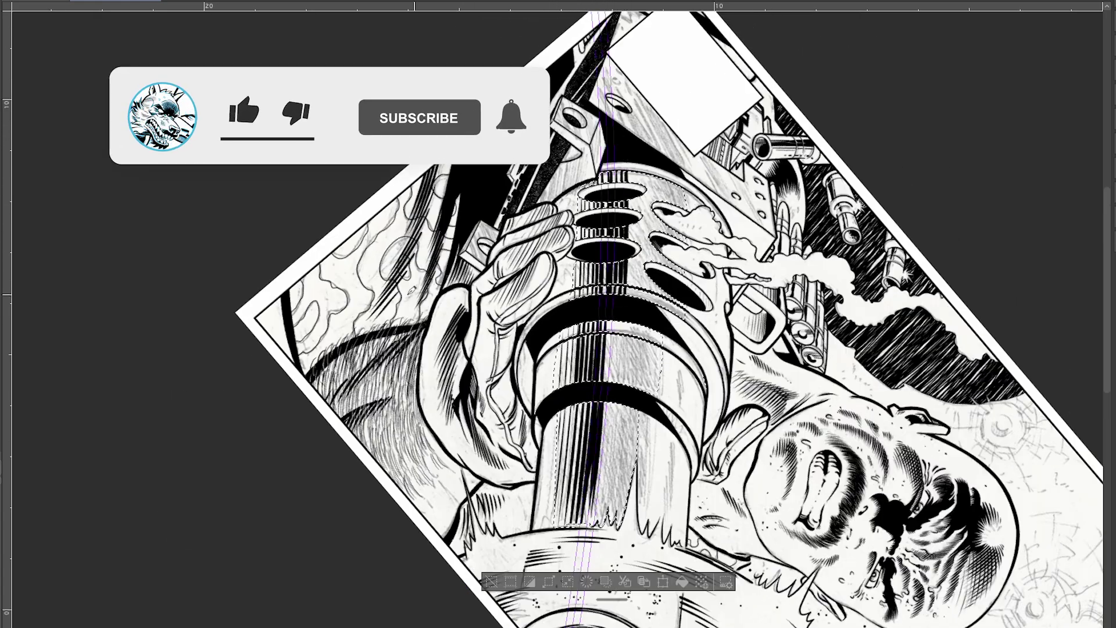
{"action": "left_click_drag", "start_coordinate": [411, 289], "coordinate": [420, 264]}
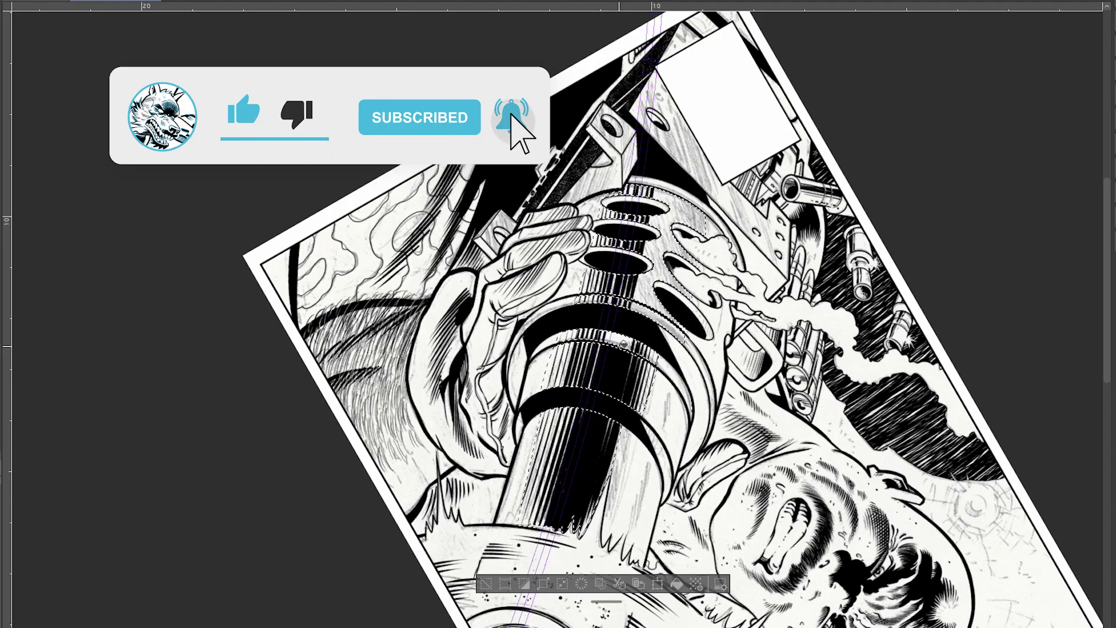
{"action": "left_click_drag", "start_coordinate": [623, 343], "coordinate": [582, 385]}
{"action": "scroll", "coordinate": [692, 267], "scroll_direction": "up", "scroll_amount": 3}
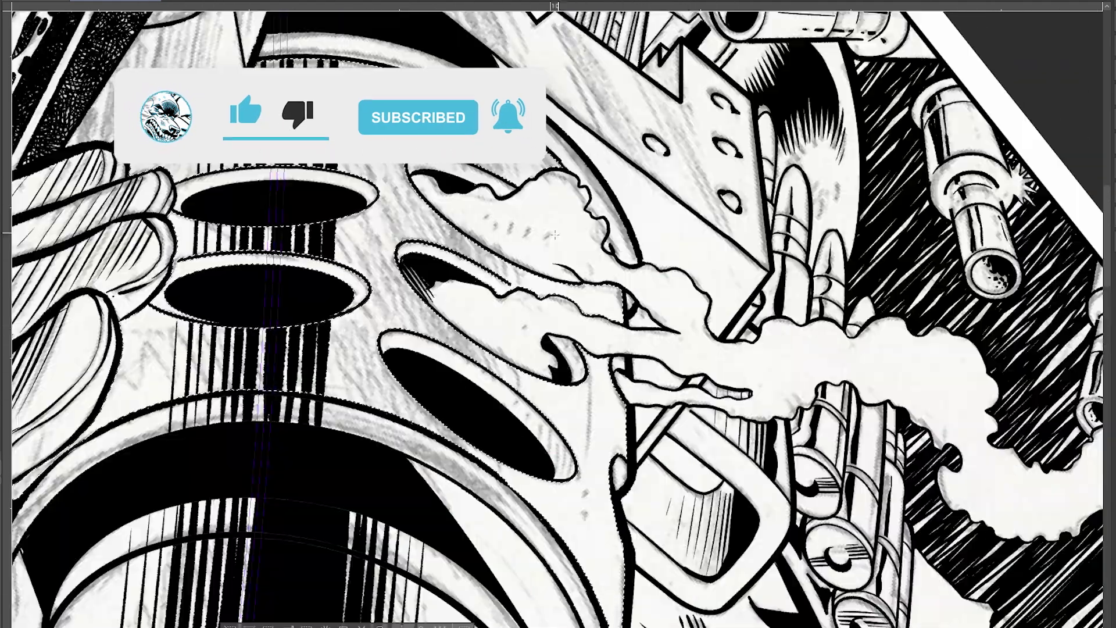